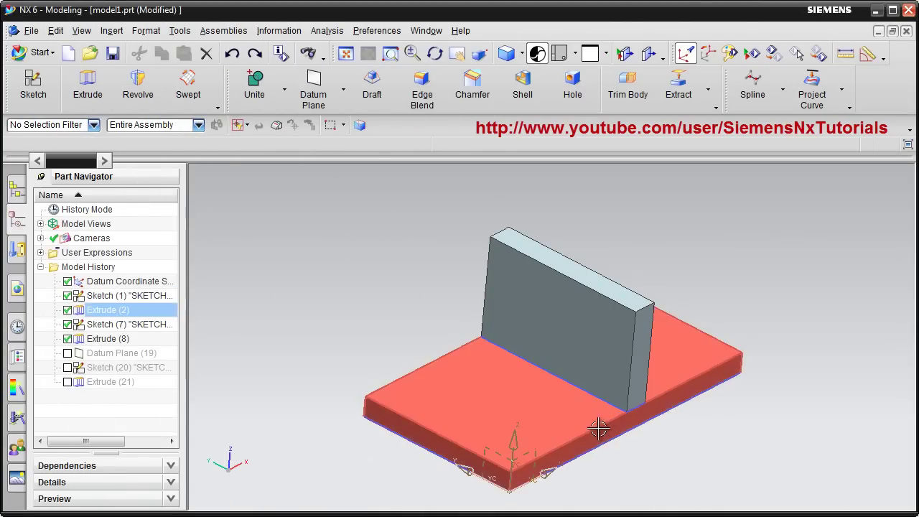
# Step: Create bisector Datum Plane (22) between the plate's two opposite end faces
pyautogui.moveTo(567, 306); pyautogui.dragTo(579, 351, button='middle')
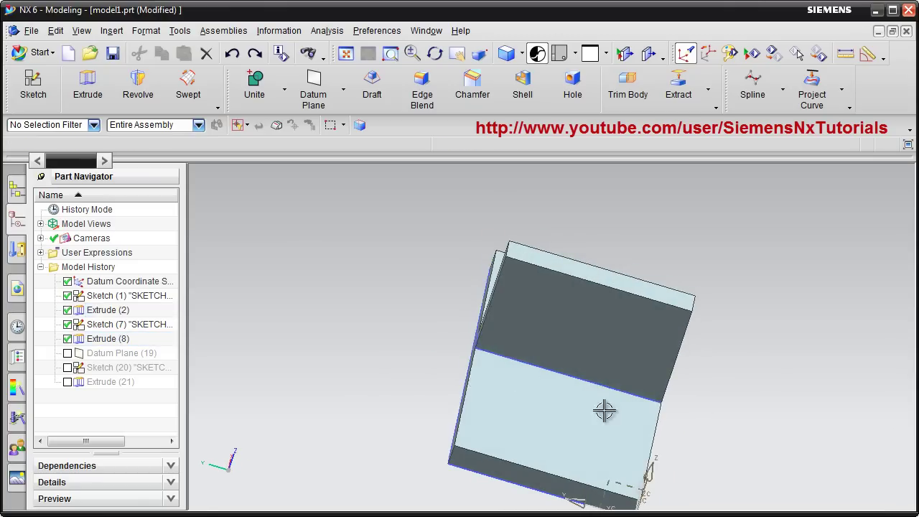
pyautogui.moveTo(604, 410); pyautogui.dragTo(554, 369, button='middle')
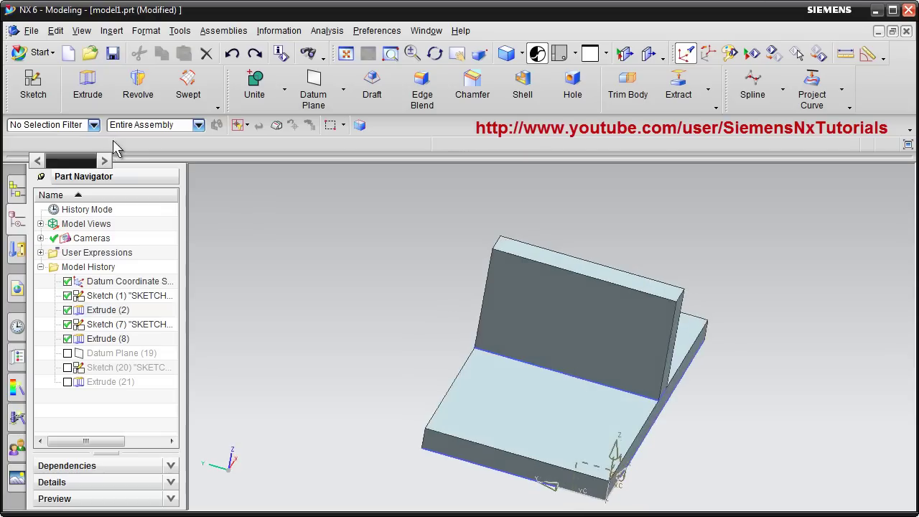
pyautogui.click(319, 99)
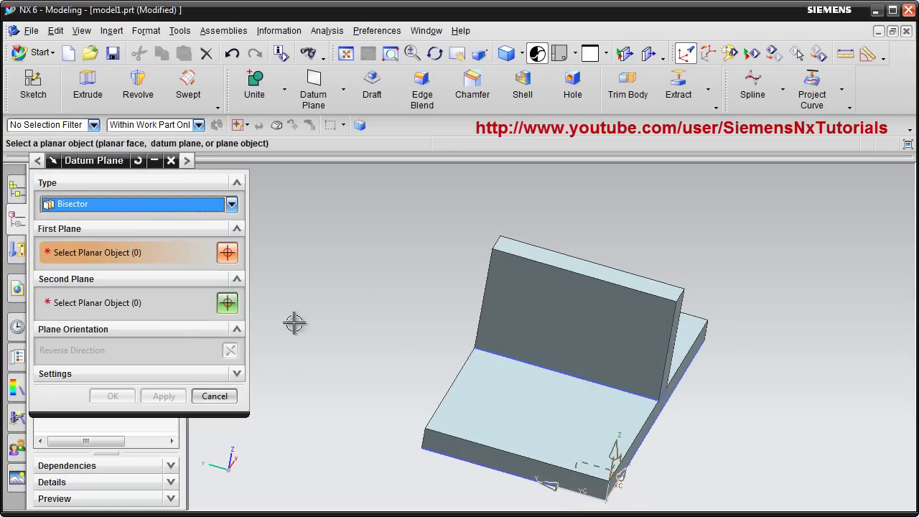
pyautogui.moveTo(438, 349); pyautogui.dragTo(478, 362, button='middle')
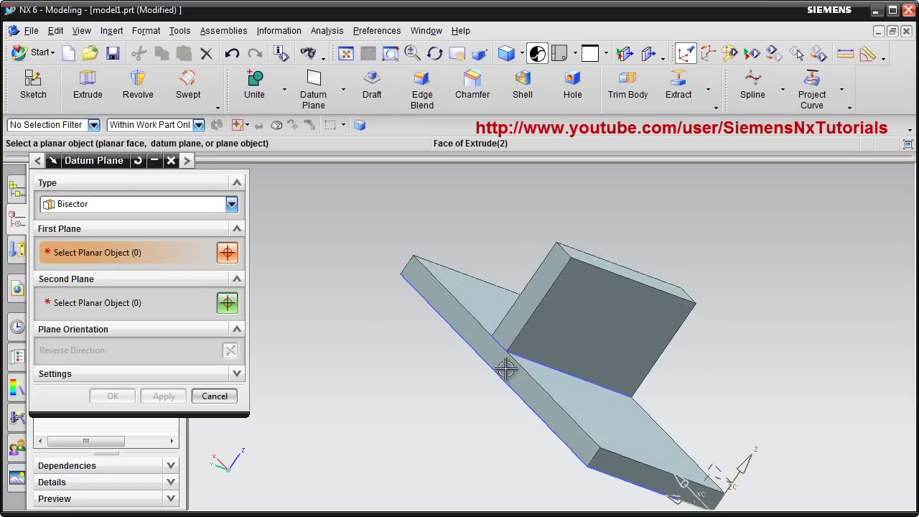
pyautogui.click(505, 371)
pyautogui.moveTo(595, 369); pyautogui.dragTo(506, 355, button='middle')
pyautogui.click(593, 429)
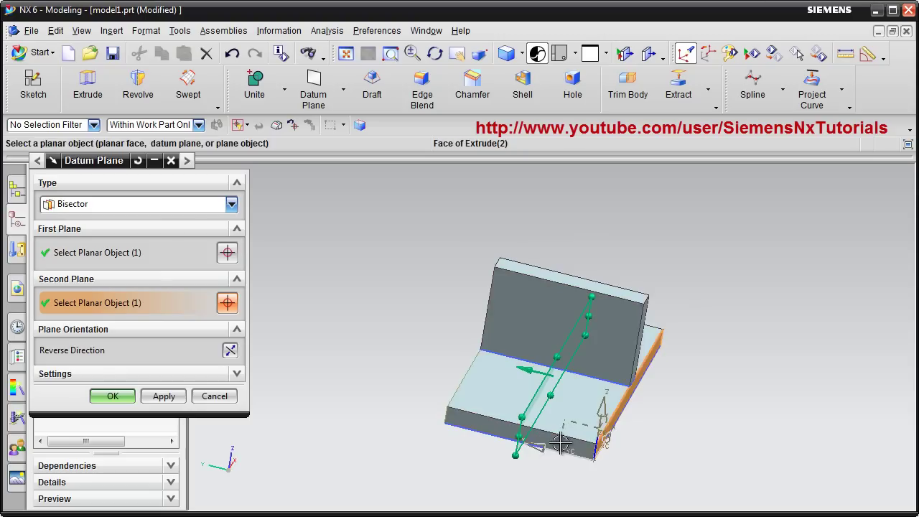
pyautogui.moveTo(558, 439); pyautogui.dragTo(537, 440, button='middle')
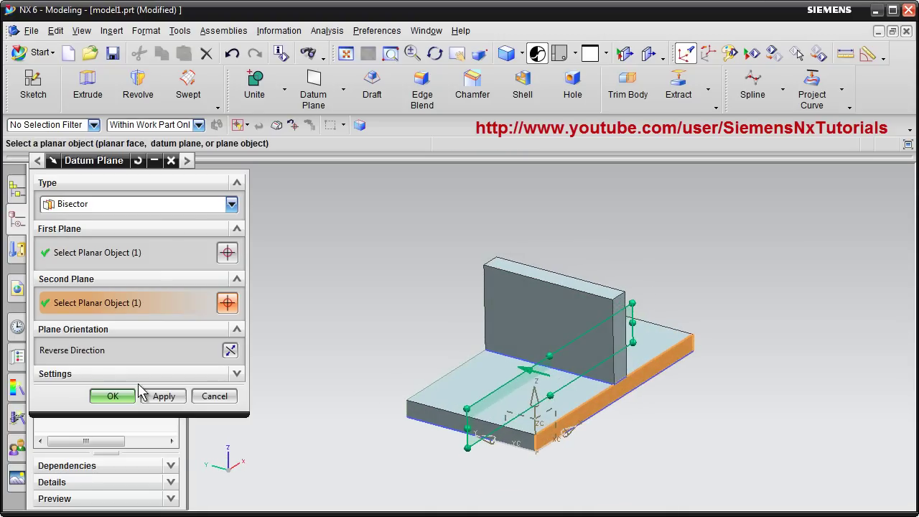
pyautogui.click(113, 397)
pyautogui.scroll(3, 433, 424)
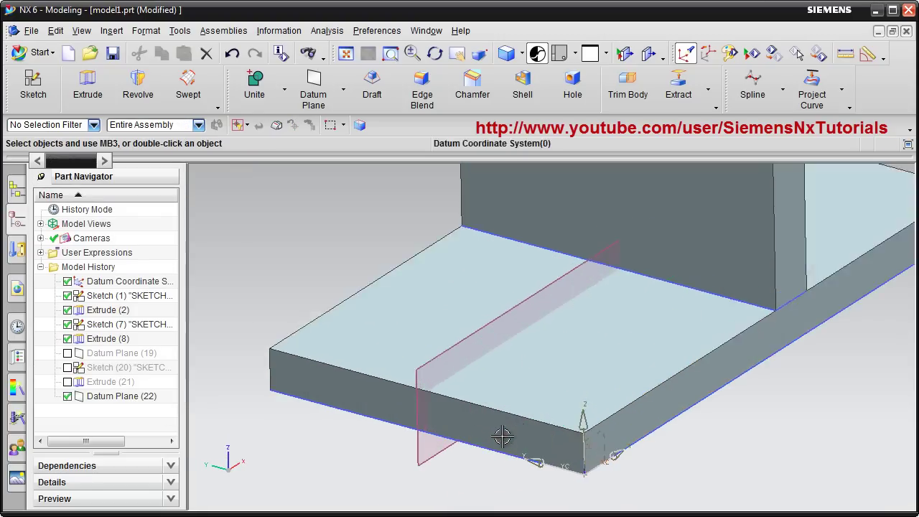
# Step: Start a sketch on the bisector datum plane and fit the cross-section in view
pyautogui.click(40, 97)
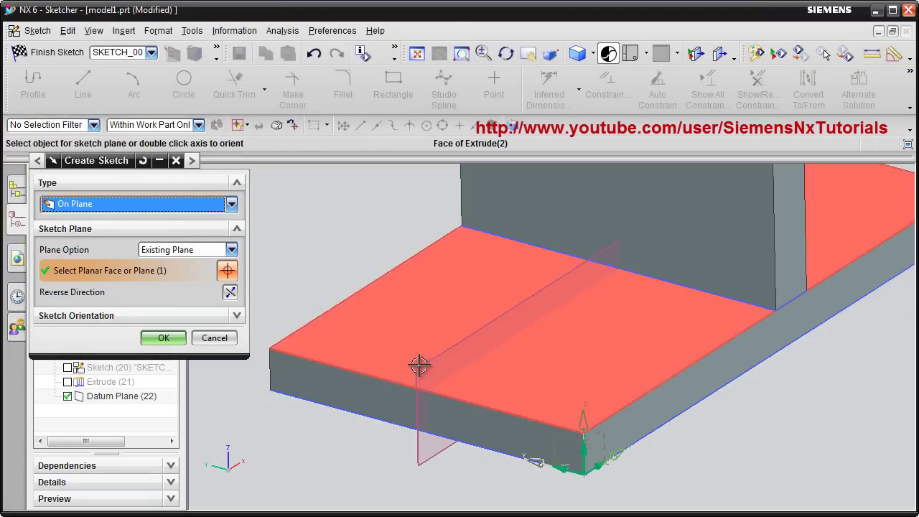
pyautogui.click(419, 457)
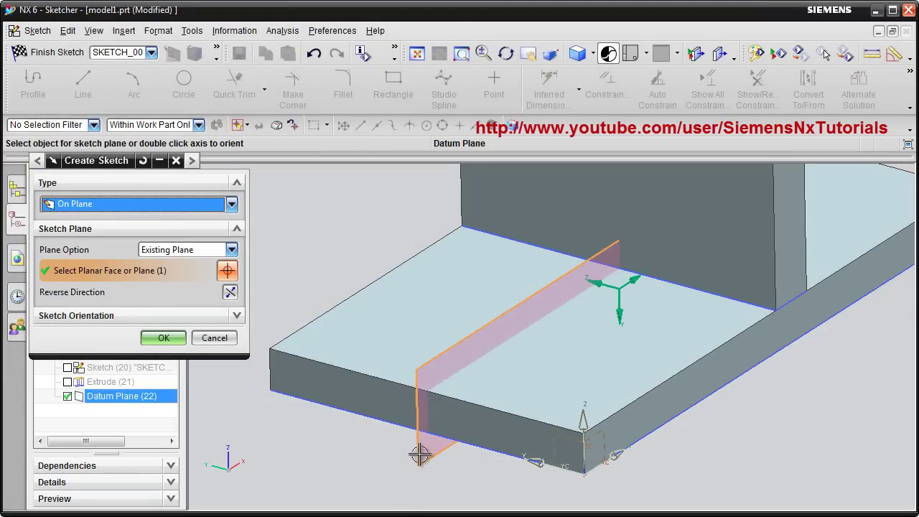
pyautogui.click(163, 337)
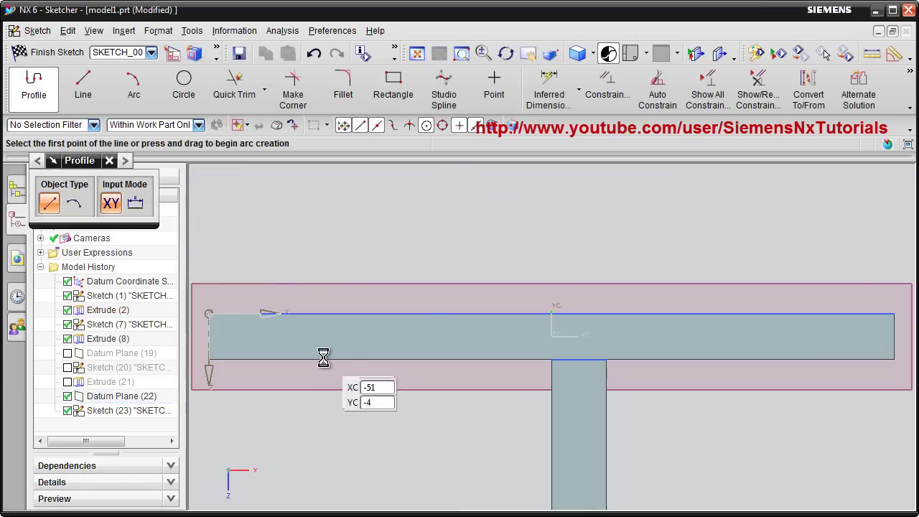
pyautogui.click(436, 56)
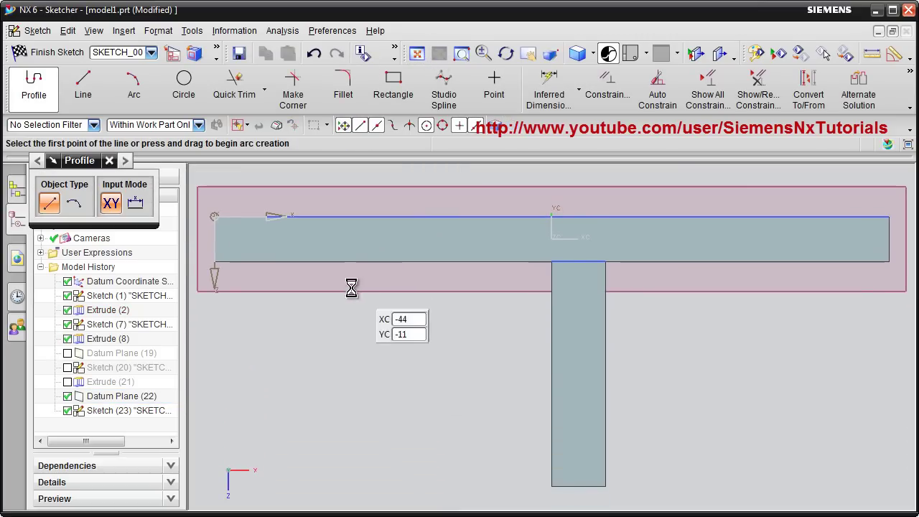
# Step: Draw a line from the plate's outer corner to the wall edge's start point, then finish the sketch
pyautogui.click(81, 86)
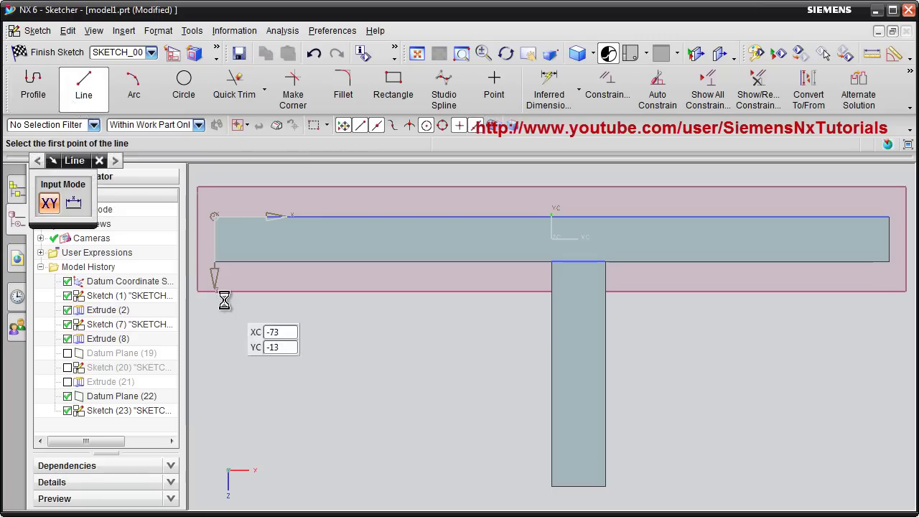
pyautogui.click(214, 260)
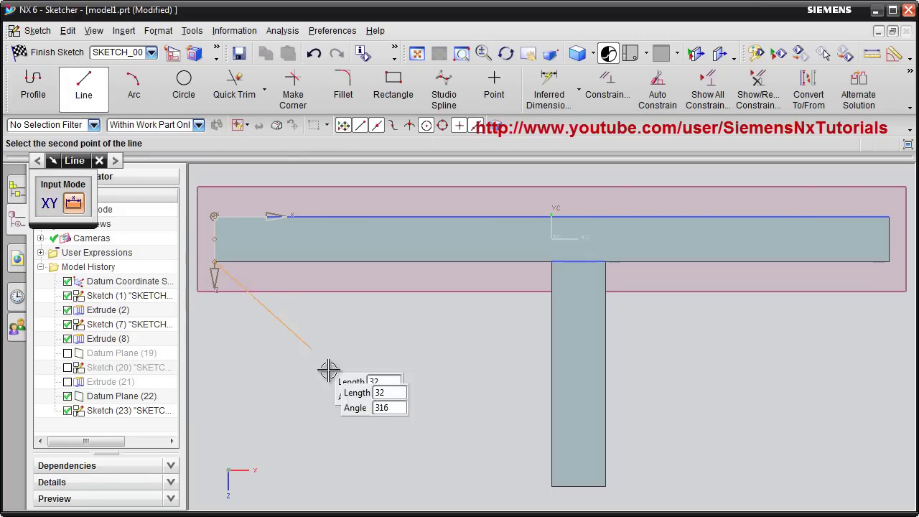
pyautogui.click(549, 487)
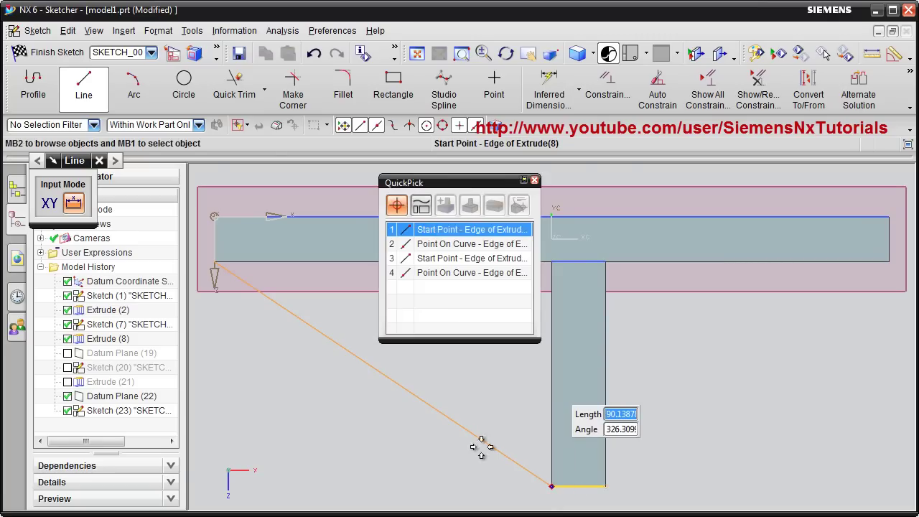
pyautogui.click(426, 231)
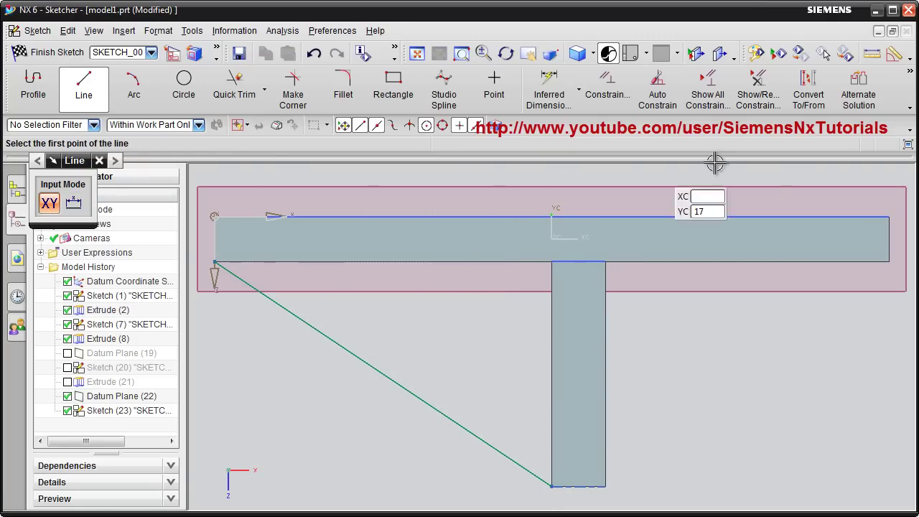
pyautogui.click(42, 52)
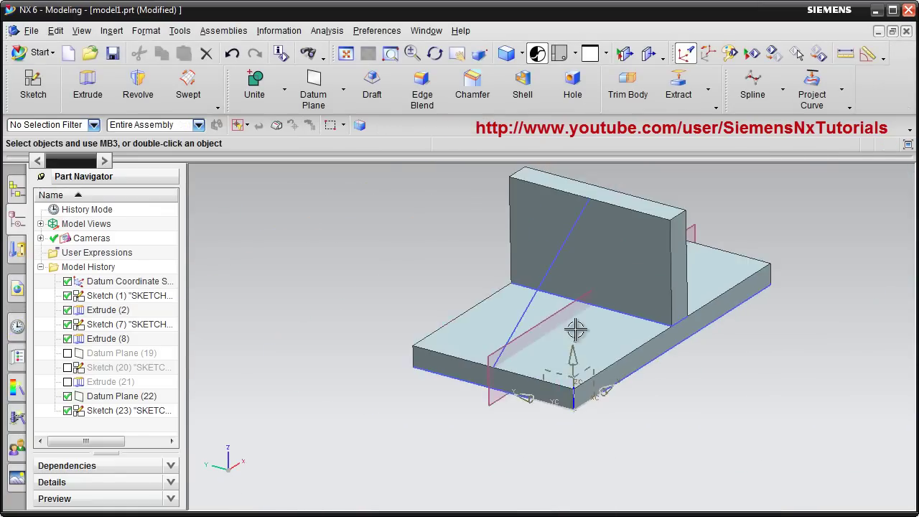
# Step: Start extruding the diagonal sketch line with its direction set to -ZC
pyautogui.moveTo(642, 328); pyautogui.dragTo(621, 343, button='middle')
pyautogui.scroll(3, 621, 342)
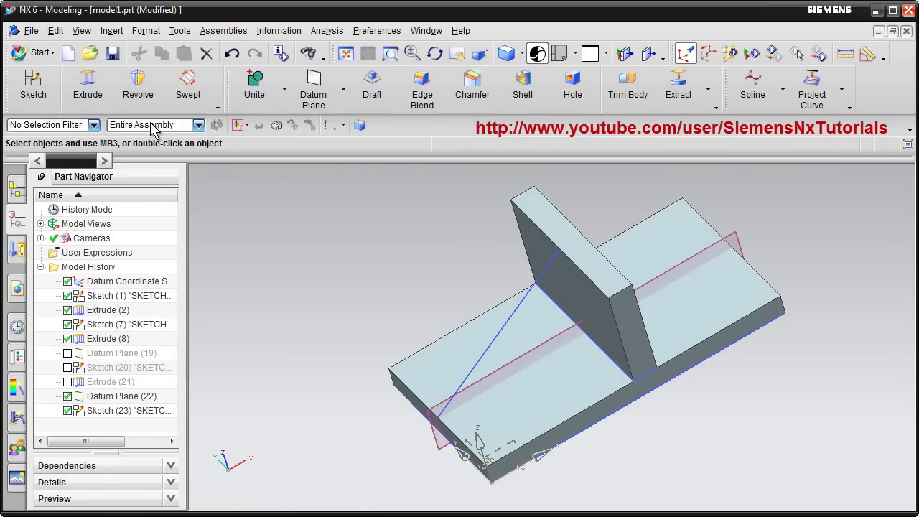
pyautogui.click(87, 101)
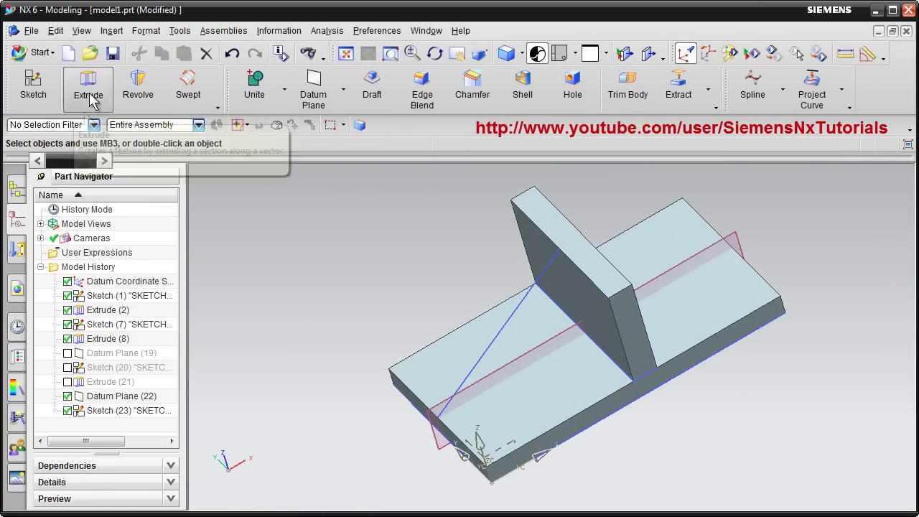
pyautogui.click(507, 325)
pyautogui.moveTo(537, 369)
pyautogui.mouseDown(button='middle')
pyautogui.moveTo(589, 379)
pyautogui.moveTo(505, 301)
pyautogui.mouseUp(button='middle')
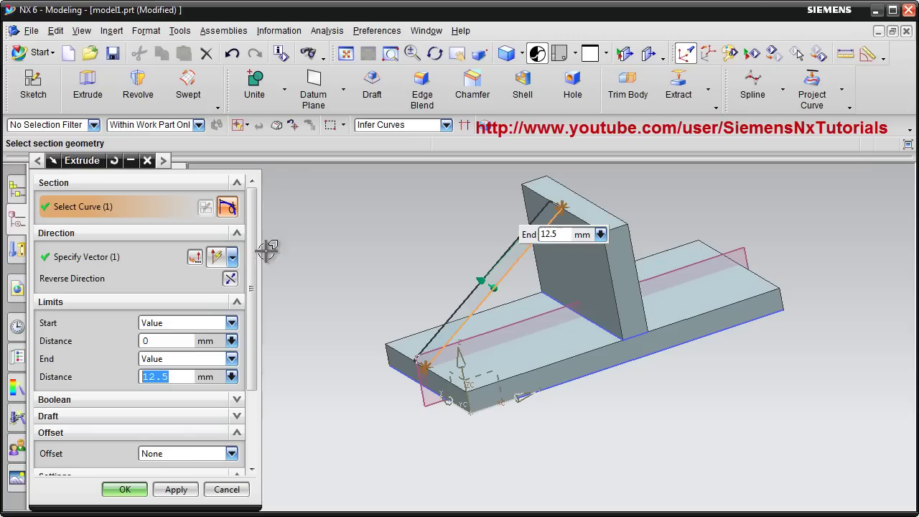
pyautogui.click(233, 257)
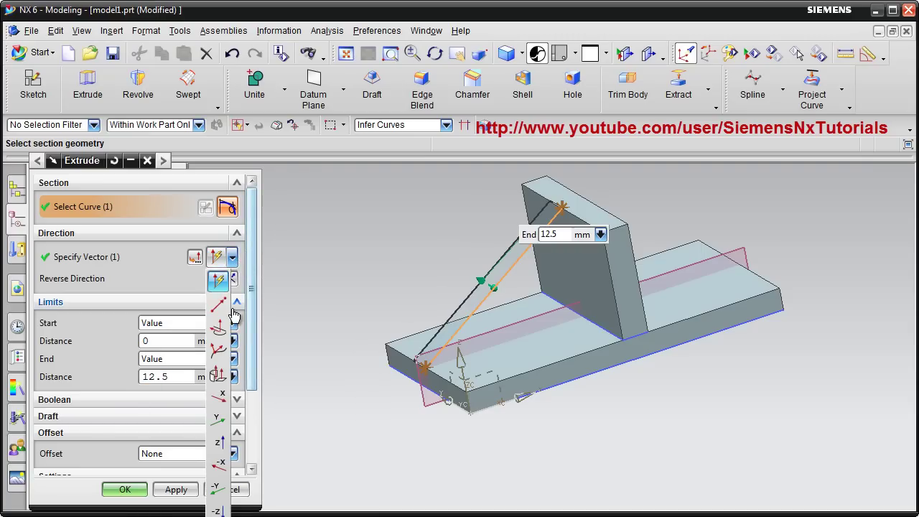
pyautogui.click(218, 510)
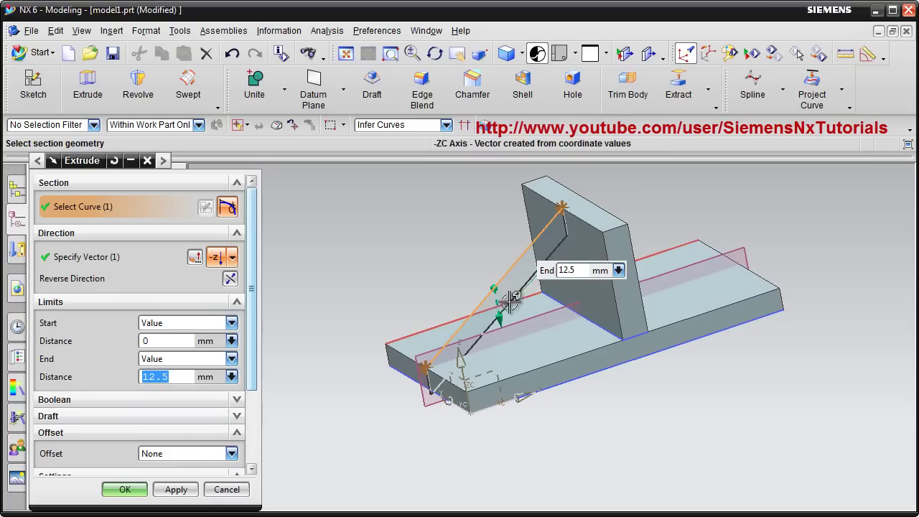
pyautogui.moveTo(485, 334); pyautogui.dragTo(530, 314, button='middle')
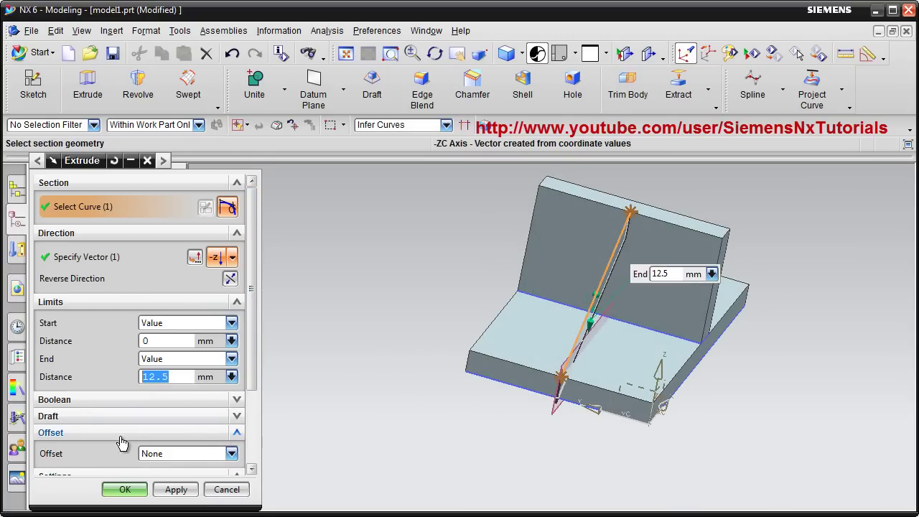
pyautogui.click(231, 456)
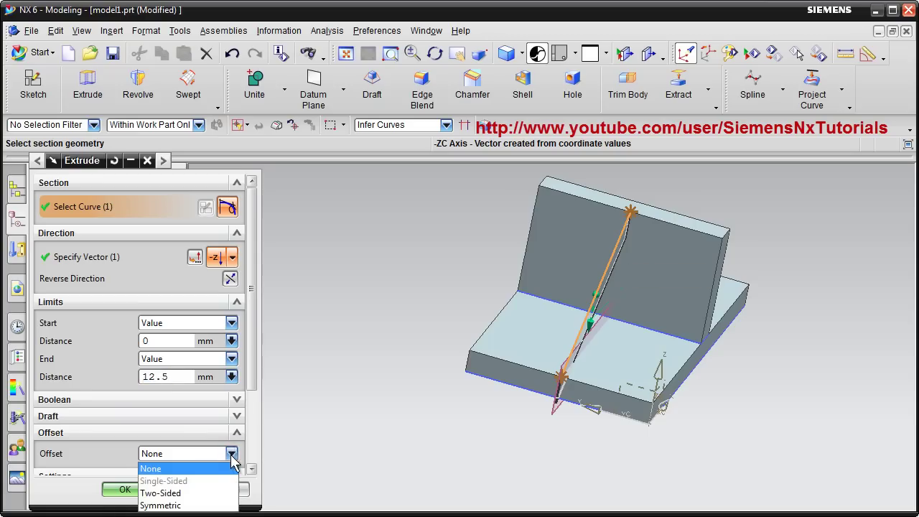
# Step: Give the extrusion a Symmetric 5 mm offset and an Until Extended end limit
pyautogui.click(179, 505)
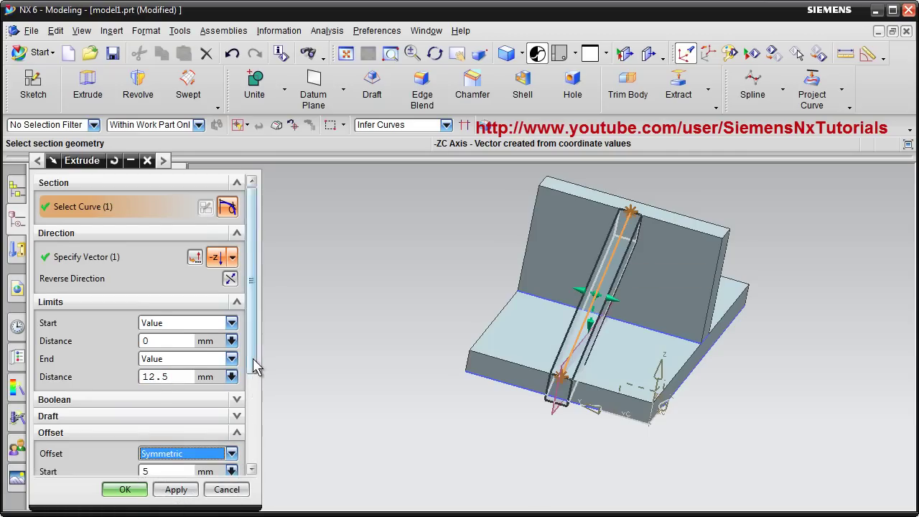
pyautogui.moveTo(255, 366); pyautogui.dragTo(259, 405)
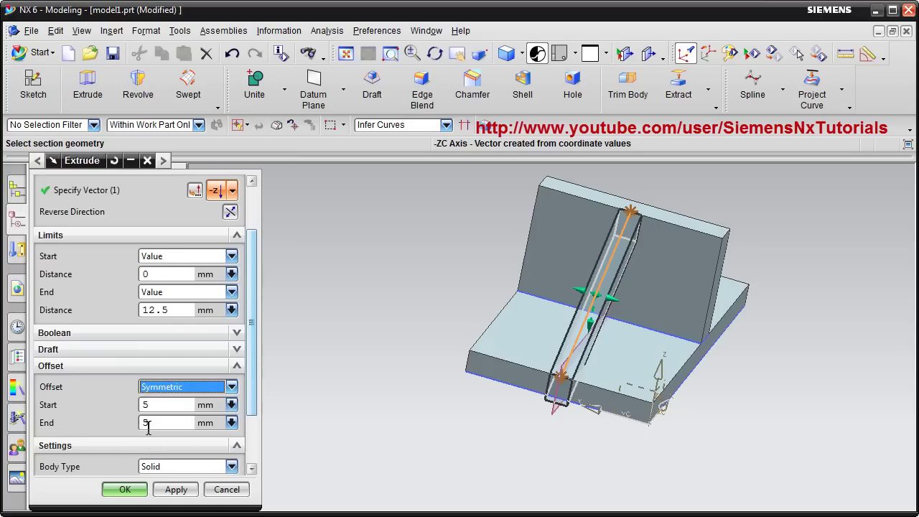
pyautogui.click(231, 293)
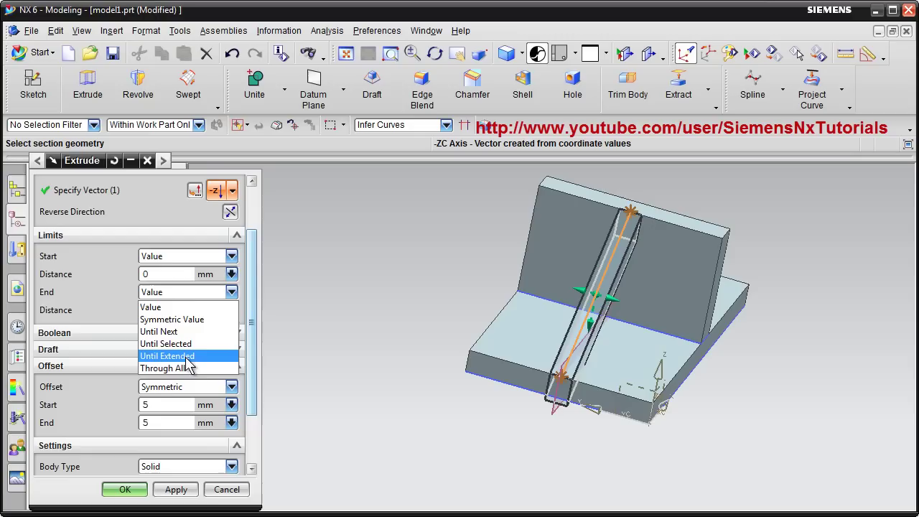
pyautogui.click(172, 357)
# Step: Extend the rib down to the plate's top face and preview the result
pyautogui.moveTo(649, 346); pyautogui.dragTo(607, 345, button='middle')
pyautogui.click(584, 347)
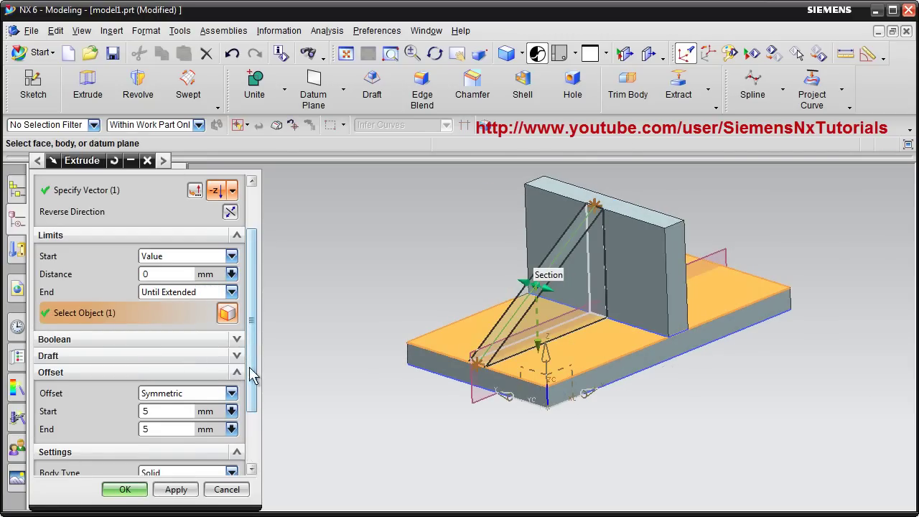
pyautogui.moveTo(251, 374); pyautogui.dragTo(257, 439)
pyautogui.click(227, 457)
pyautogui.moveTo(582, 361)
pyautogui.mouseDown(button='middle')
pyautogui.moveTo(591, 390)
pyautogui.moveTo(577, 367)
pyautogui.mouseUp(button='middle')
pyautogui.scroll(-2, 549, 317)
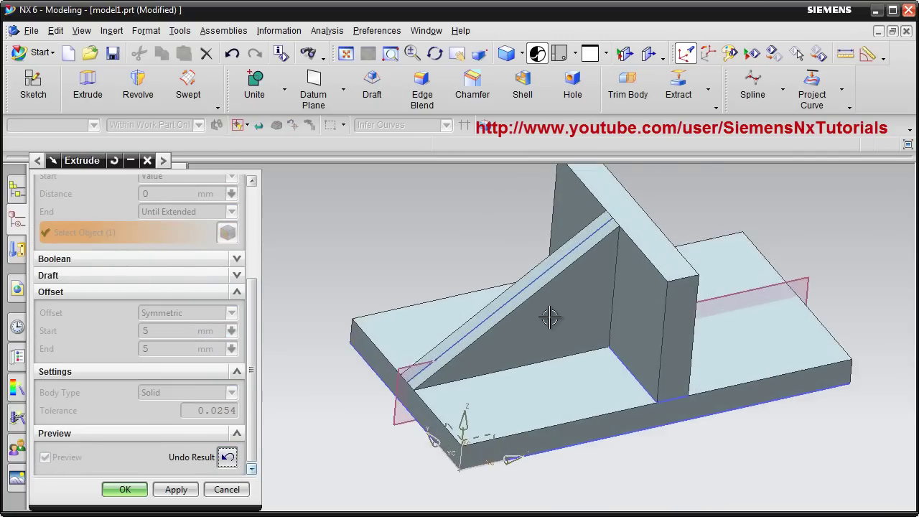
pyautogui.scroll(-1, 549, 317)
pyautogui.scroll(1, 556, 318)
# Step: Create the rib extrusion Extrude (24) and orbit the model to inspect it
pyautogui.click(125, 492)
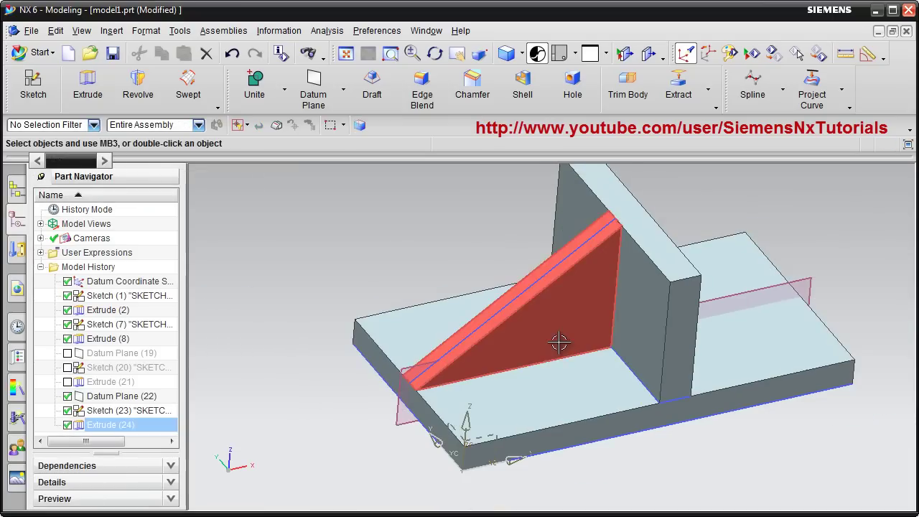
pyautogui.moveTo(616, 340); pyautogui.dragTo(677, 342, button='middle')
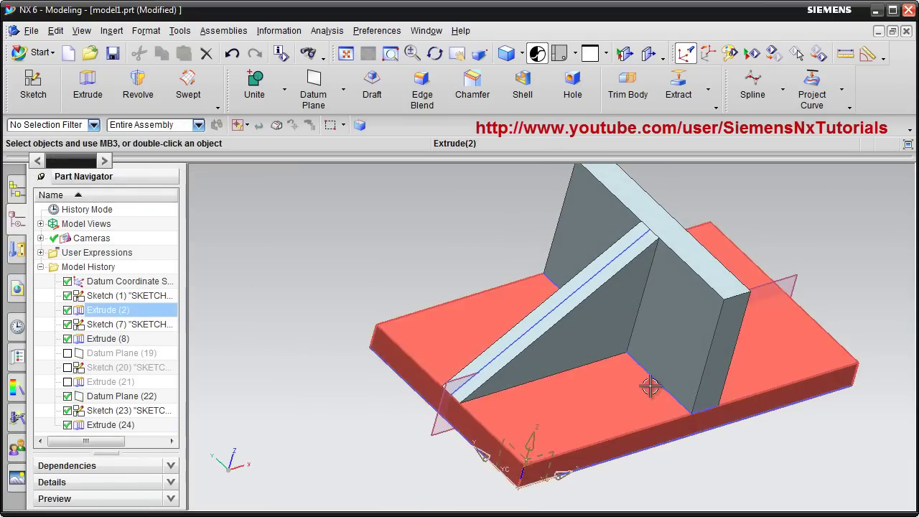
pyautogui.moveTo(626, 375); pyautogui.dragTo(615, 357, button='middle')
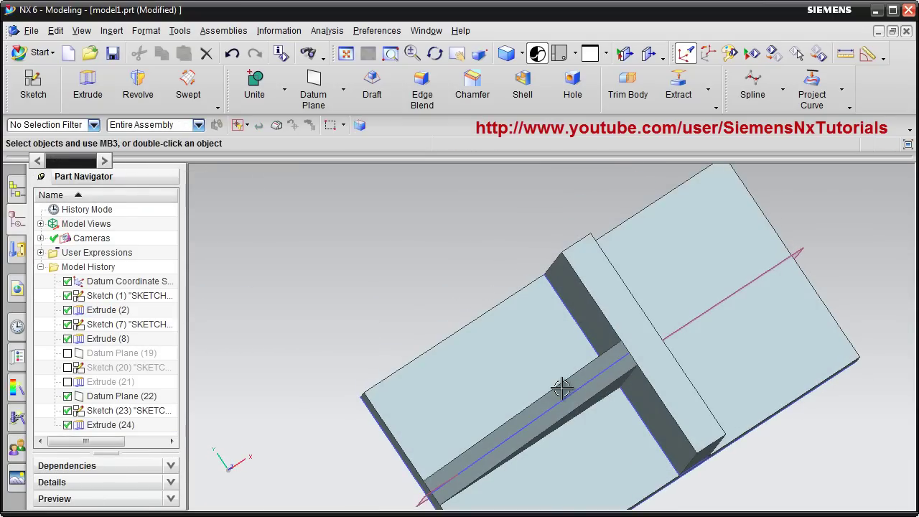
pyautogui.moveTo(647, 426); pyautogui.dragTo(635, 405, button='middle')
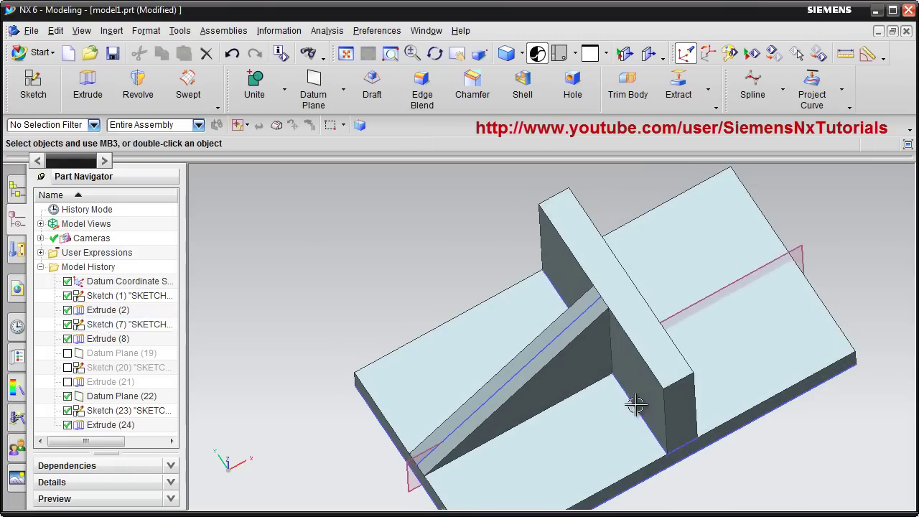
pyautogui.click(578, 346)
pyautogui.press('Escape')
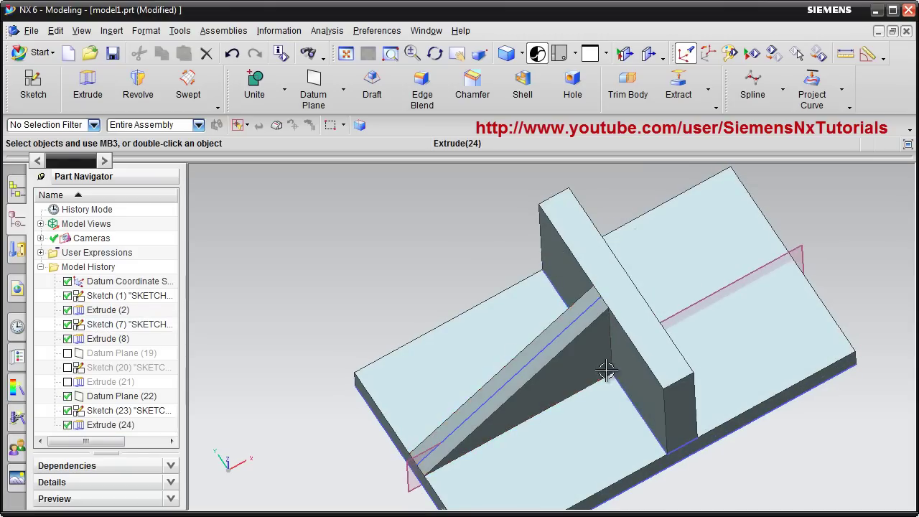
pyautogui.moveTo(608, 402); pyautogui.dragTo(629, 386, button='middle')
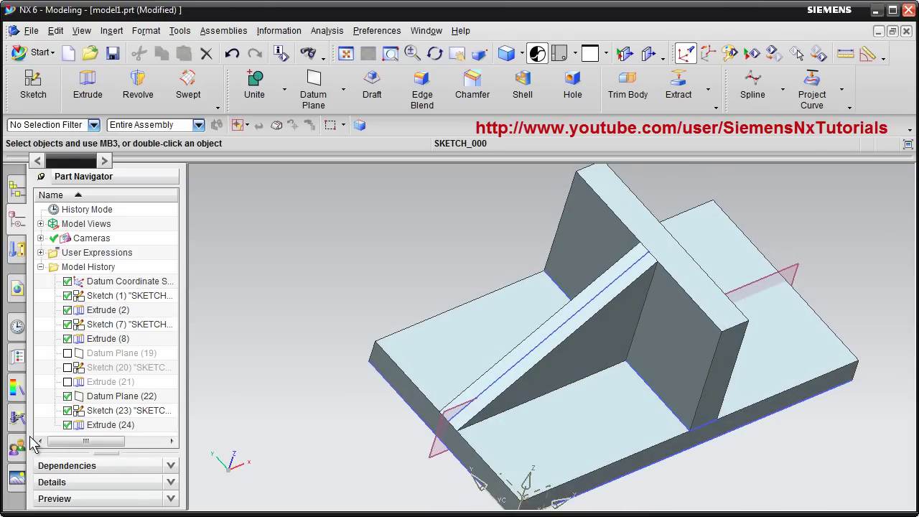
# Step: Hide Extrude (24), Sketch (23), Datum Plane (22), Extrude (8) and Sketch (7)
pyautogui.click(67, 425)
pyautogui.click(68, 410)
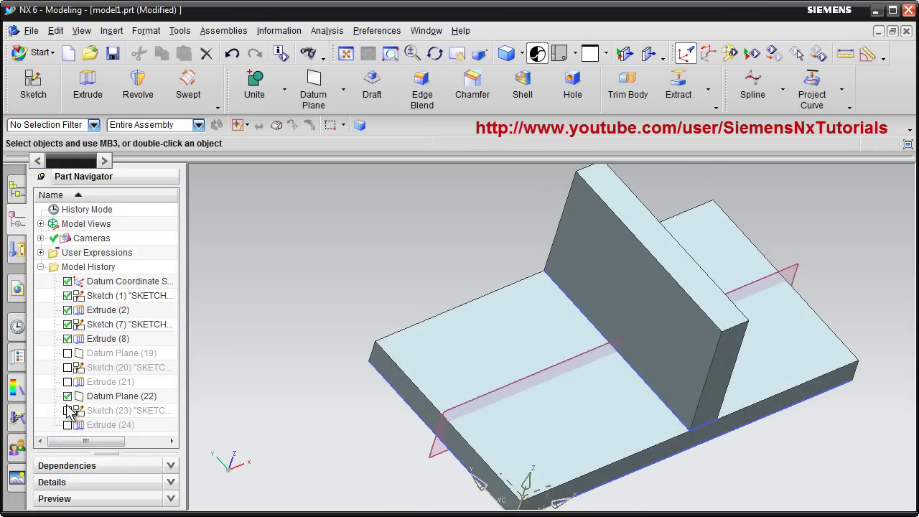
pyautogui.click(67, 397)
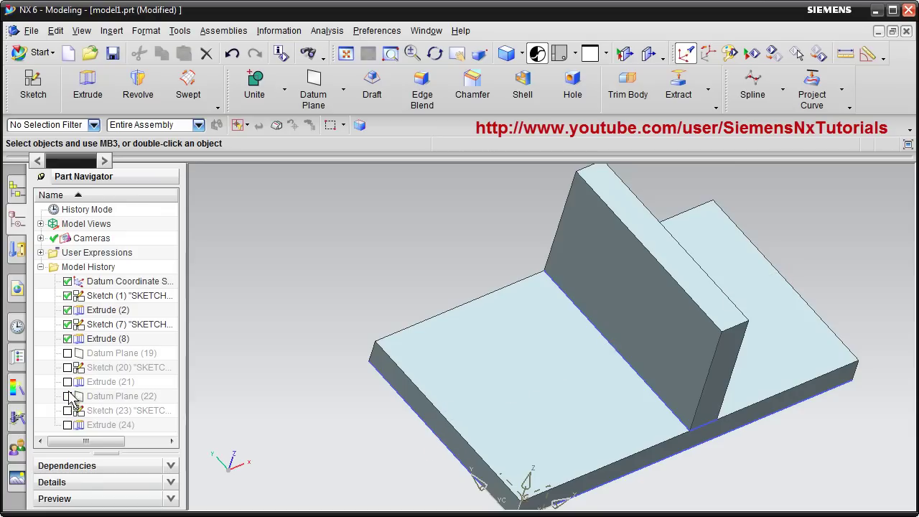
pyautogui.click(67, 339)
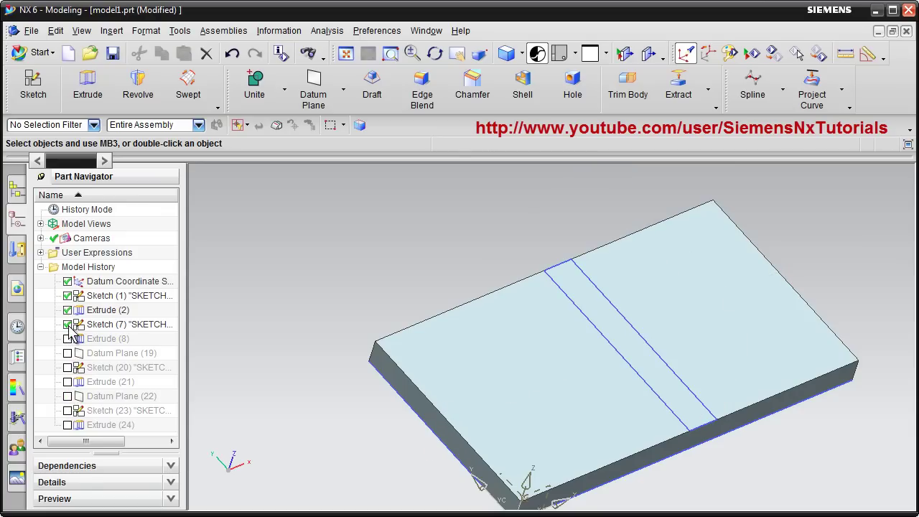
pyautogui.click(67, 325)
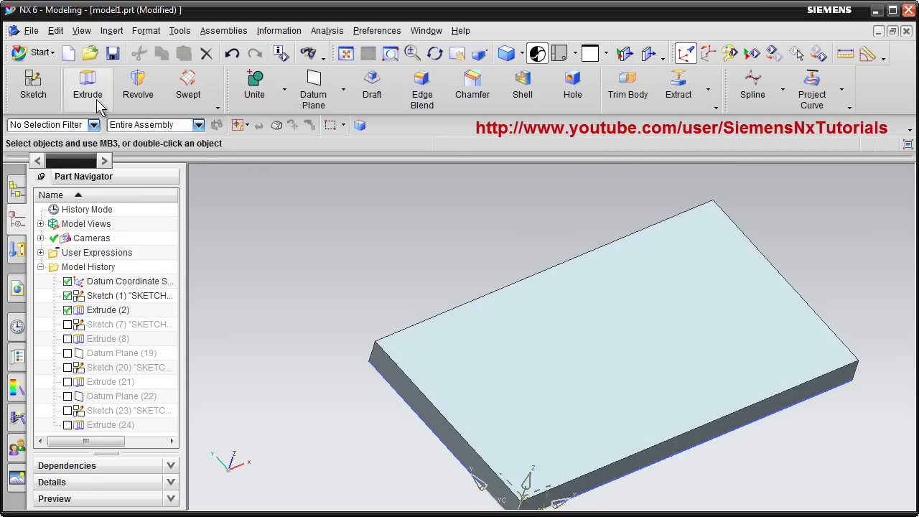
# Step: Sketch an edge-to-edge line across the plate's top face and convert it to reference
pyautogui.click(30, 88)
pyautogui.click(621, 344)
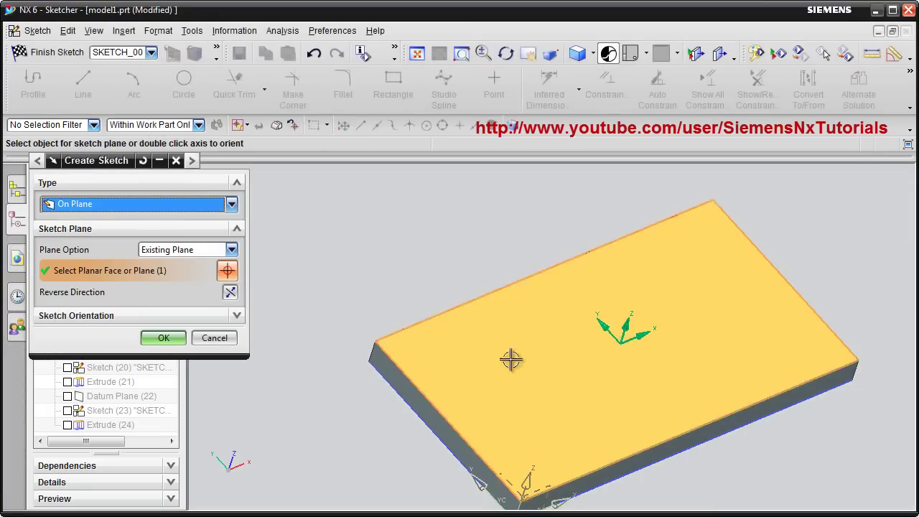
pyautogui.click(178, 341)
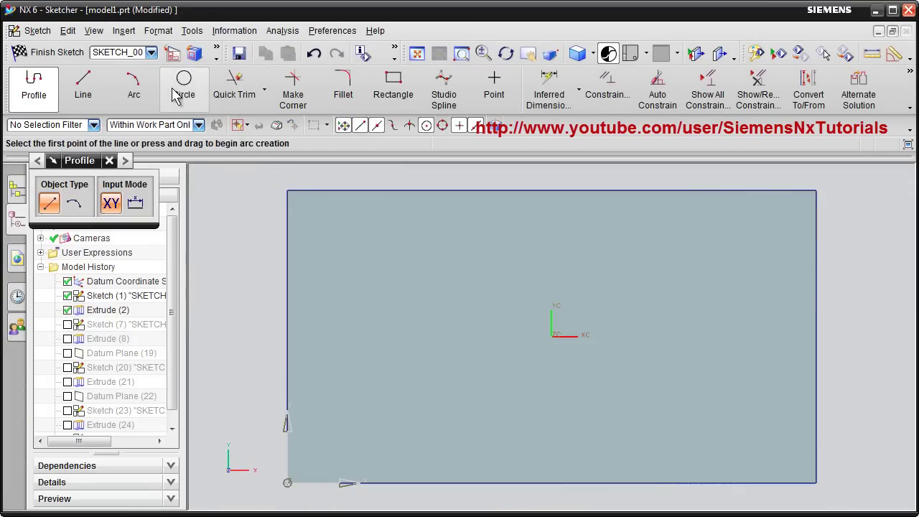
pyautogui.click(176, 95)
pyautogui.click(77, 90)
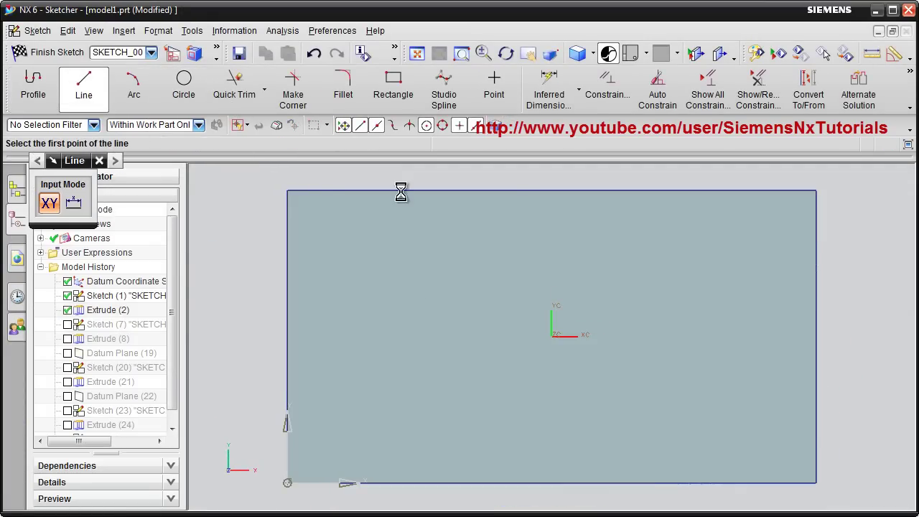
pyautogui.click(543, 192)
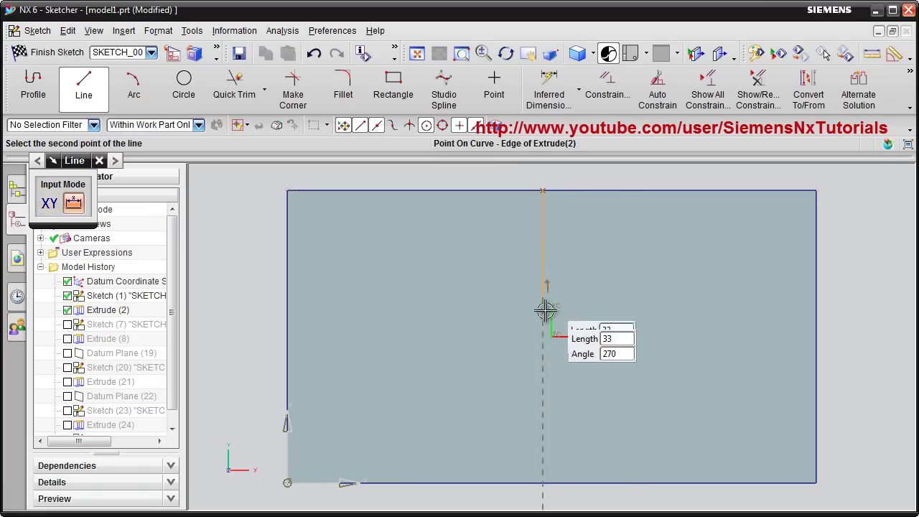
pyautogui.click(540, 482)
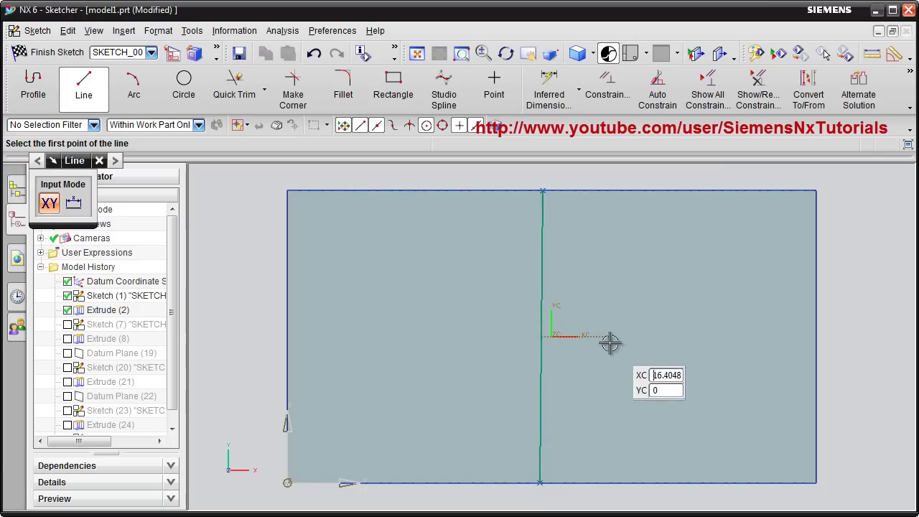
pyautogui.click(809, 94)
pyautogui.click(539, 383)
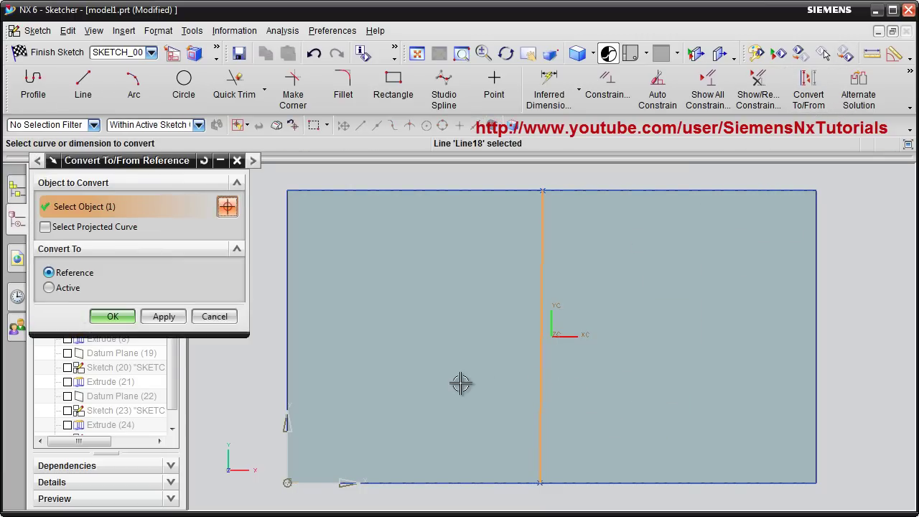
pyautogui.middleClick(460, 383)
# Step: Draw a circle centred at the reference line's midpoint and finish the sketch
pyautogui.click(184, 85)
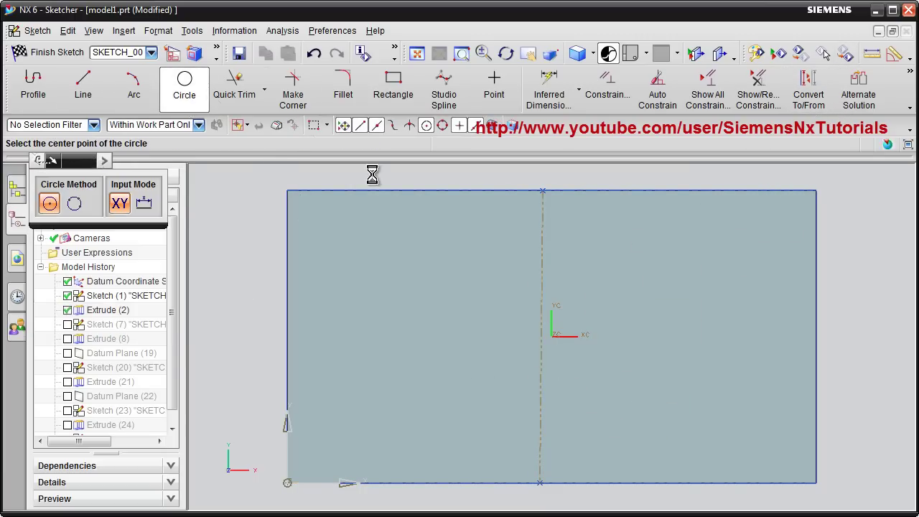
pyautogui.click(540, 332)
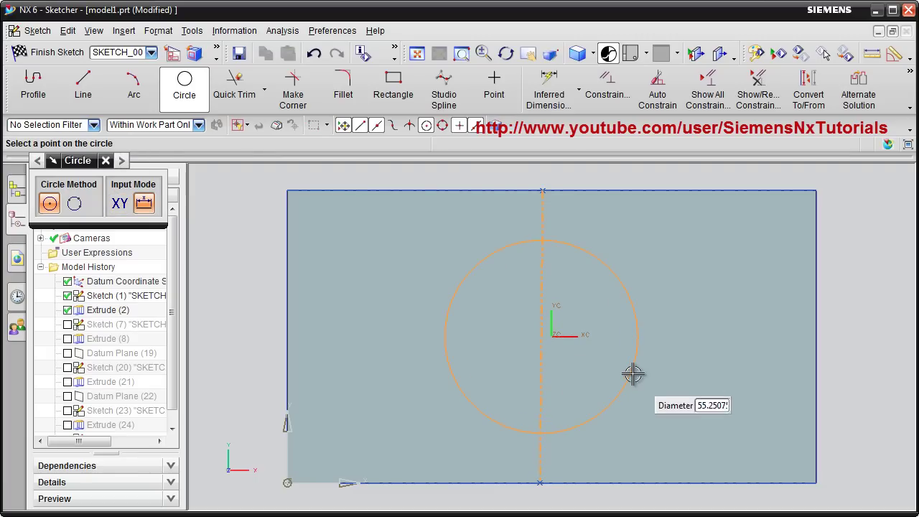
pyautogui.click(644, 376)
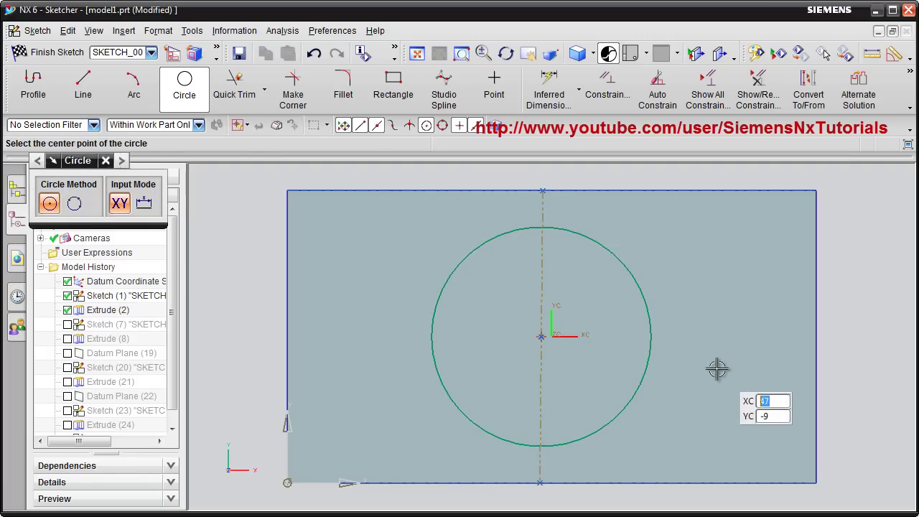
pyautogui.middleClick(631, 332)
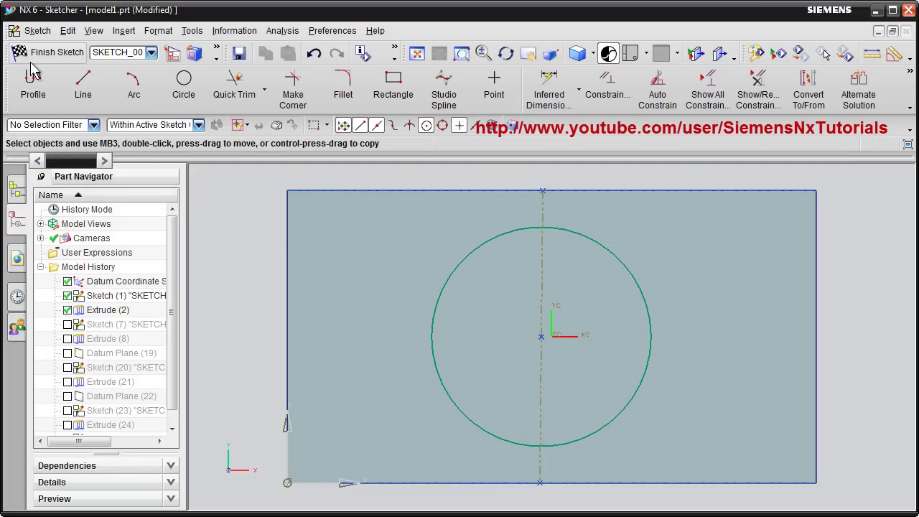
pyautogui.click(55, 55)
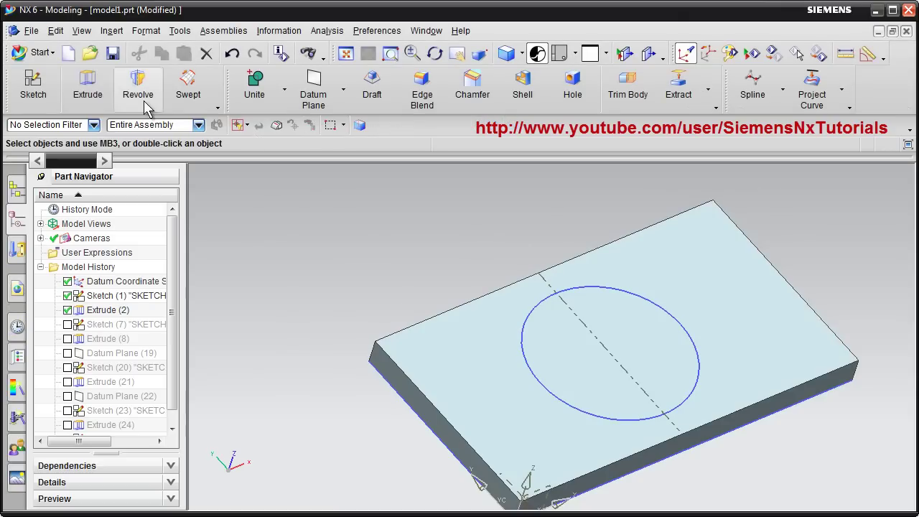
# Step: Extrude the sketched circle 25 mm and orbit around the resulting cylinder
pyautogui.click(84, 97)
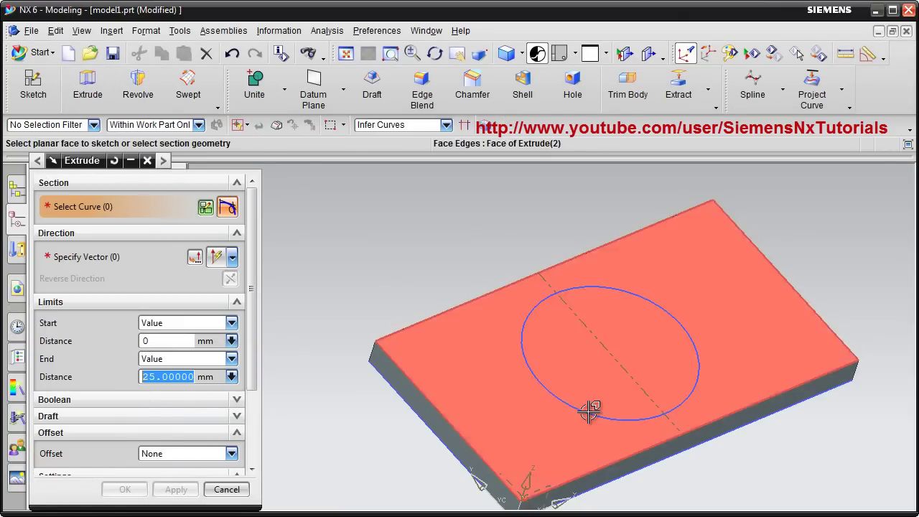
pyautogui.click(589, 415)
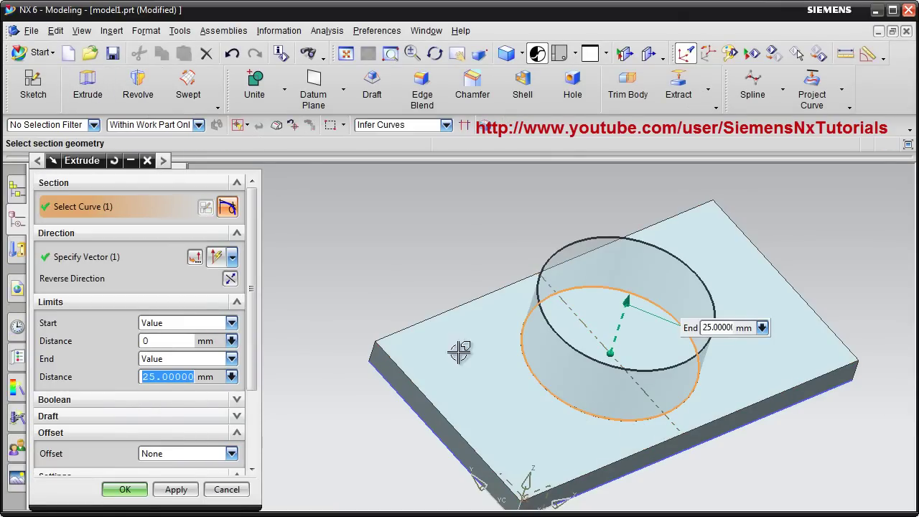
pyautogui.click(127, 490)
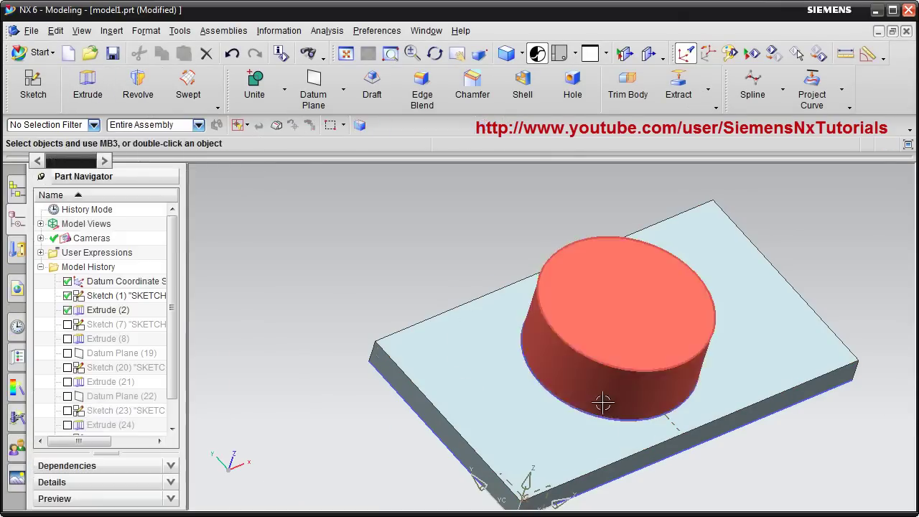
pyautogui.moveTo(603, 400); pyautogui.dragTo(581, 371, button='middle')
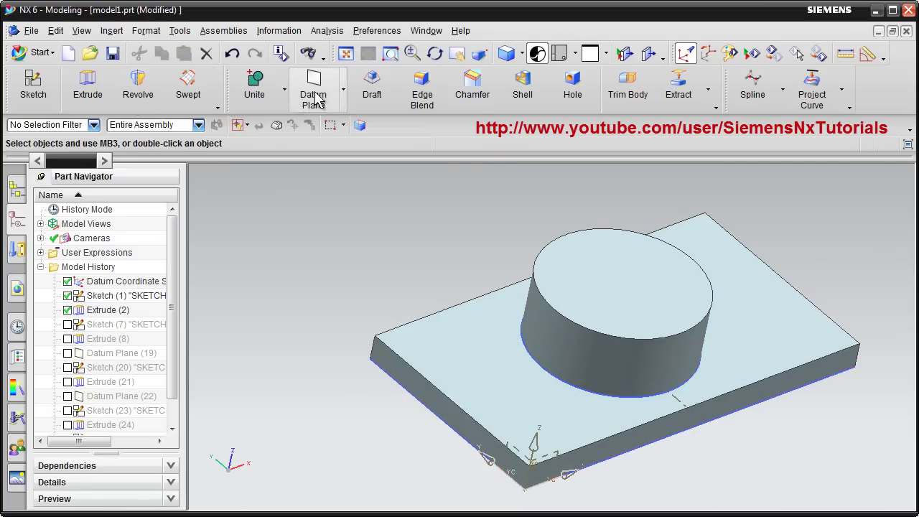
# Step: Create a bisector datum plane between the plate's front side face and its opposite face
pyautogui.click(634, 445)
pyautogui.moveTo(488, 424); pyautogui.dragTo(529, 375, button='middle')
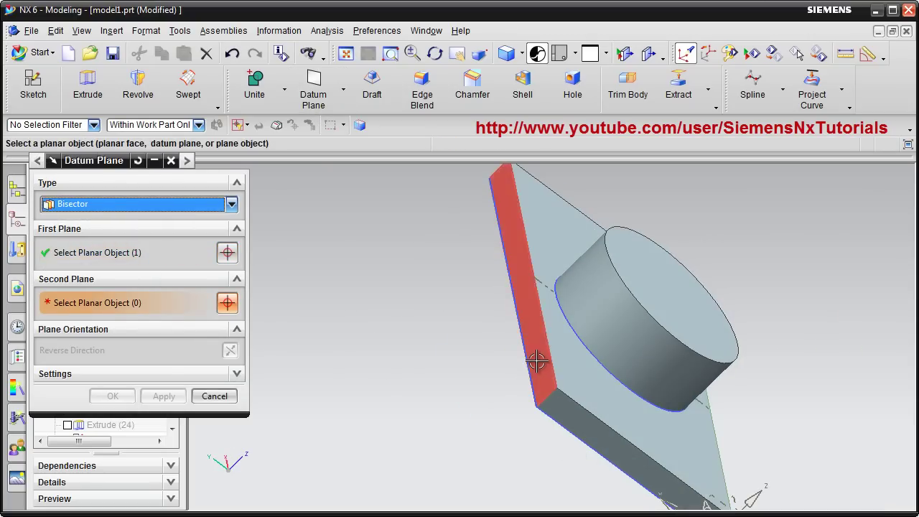
pyautogui.click(537, 362)
pyautogui.moveTo(571, 420); pyautogui.dragTo(506, 392, button='middle')
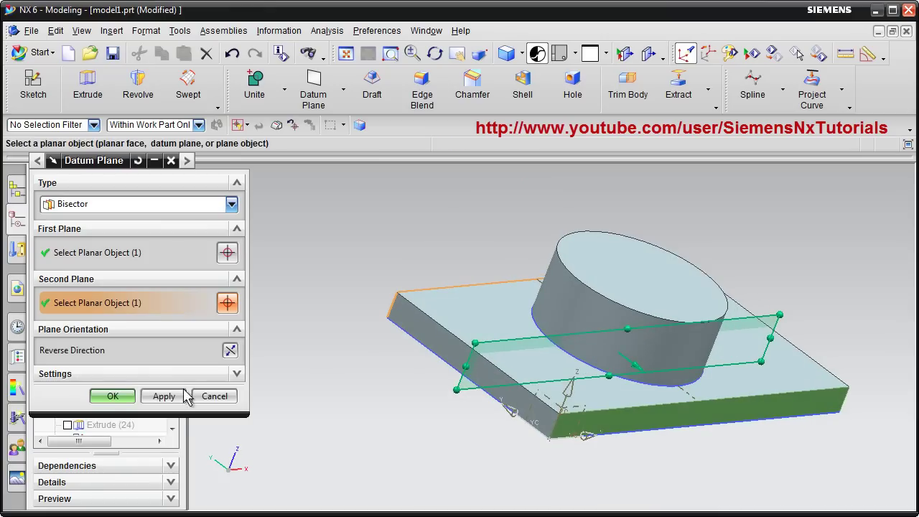
pyautogui.click(112, 396)
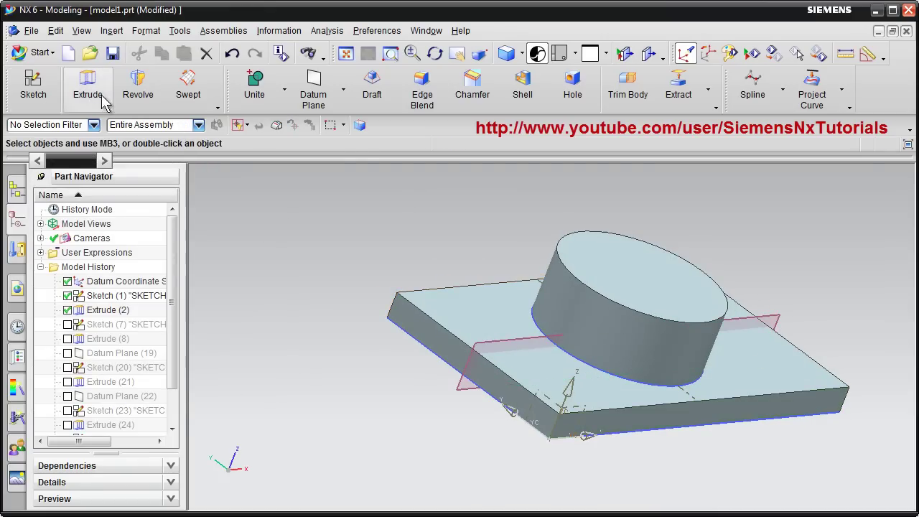
# Step: Start a sketch on the midway datum plane
pyautogui.click(34, 95)
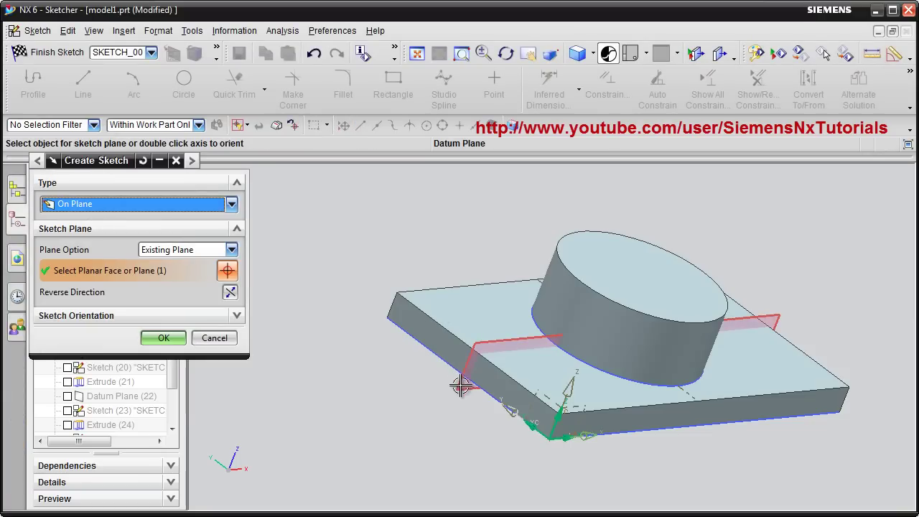
pyautogui.click(460, 385)
pyautogui.middleClick(375, 369)
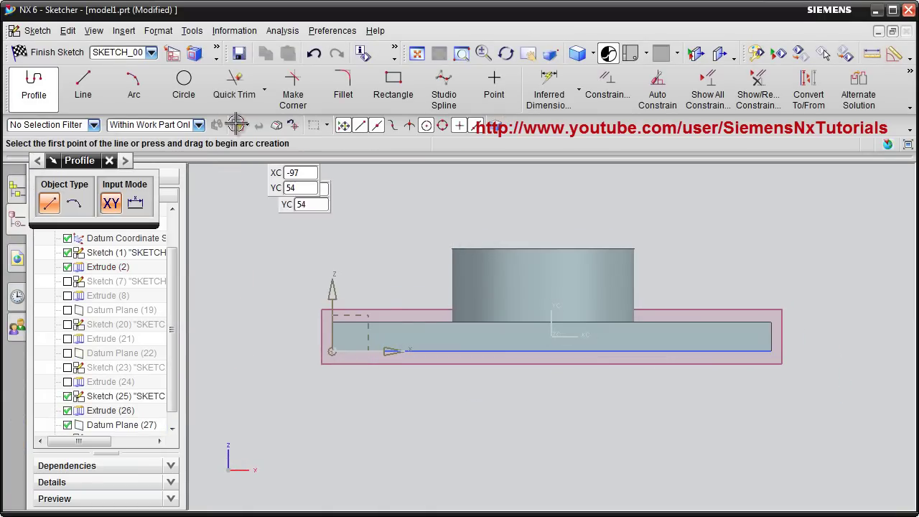
# Step: Draw a line from the plate's top corner to the cylinder's corner and finish the sketch
pyautogui.click(83, 86)
pyautogui.scroll(5, 318, 287)
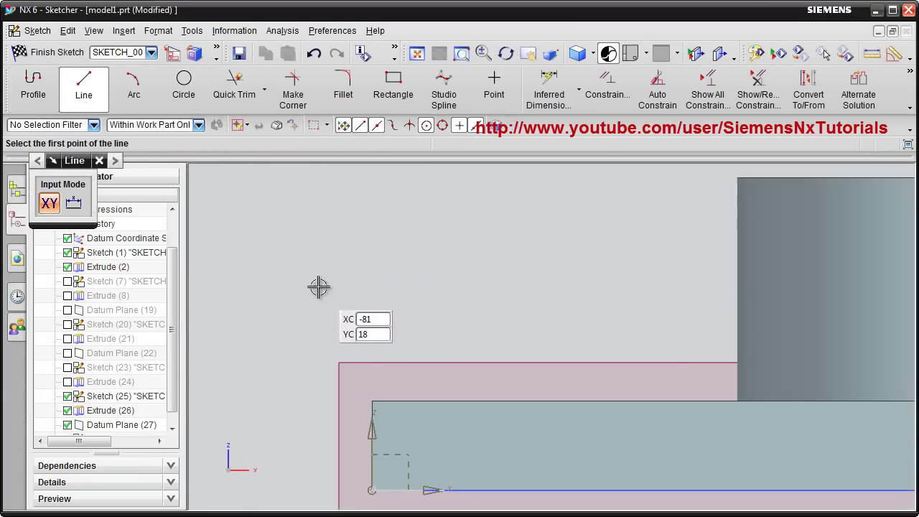
pyautogui.click(374, 400)
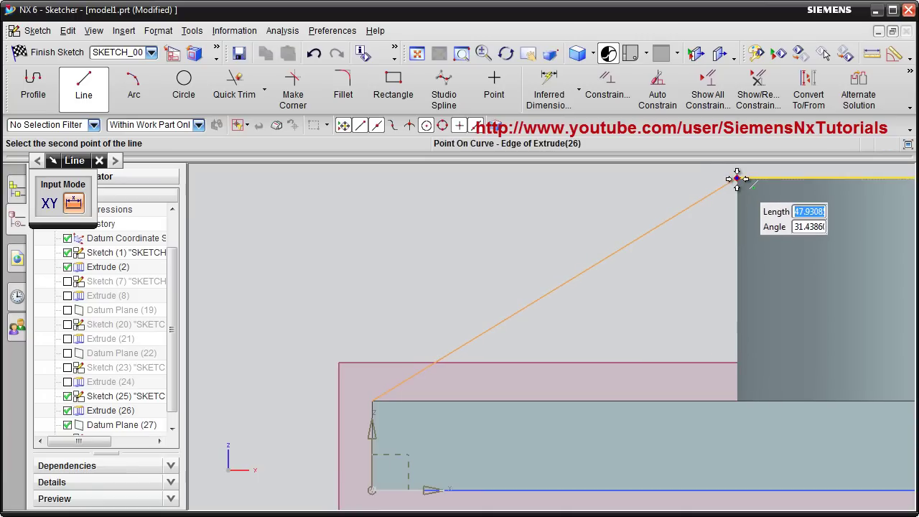
pyautogui.scroll(3, 738, 178)
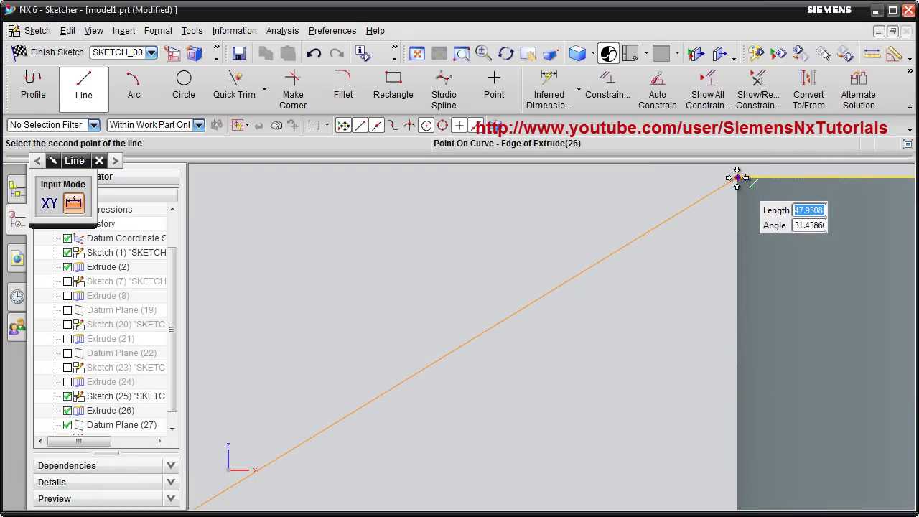
pyautogui.click(737, 178)
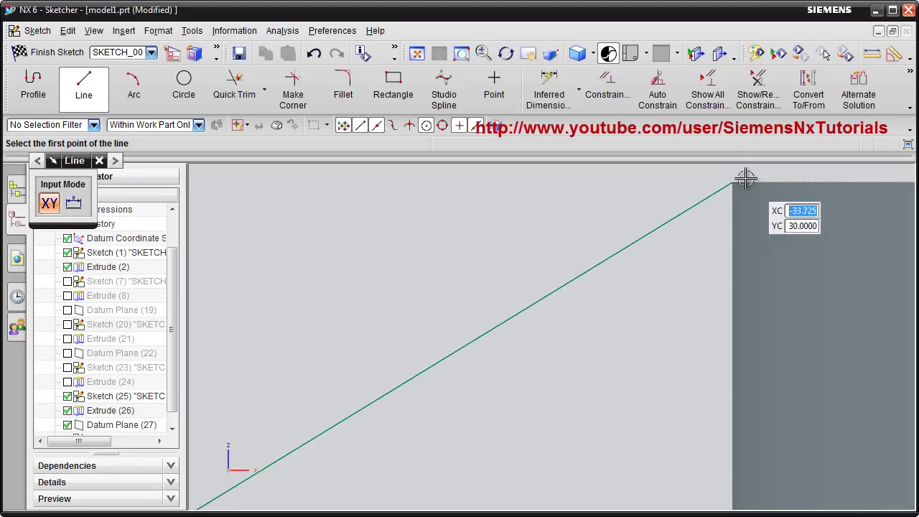
pyautogui.scroll(-2, 713, 162)
pyautogui.keyDown('shift'); pyautogui.moveTo(629, 251); pyautogui.dragTo(622, 219, button='middle'); pyautogui.keyUp('shift')
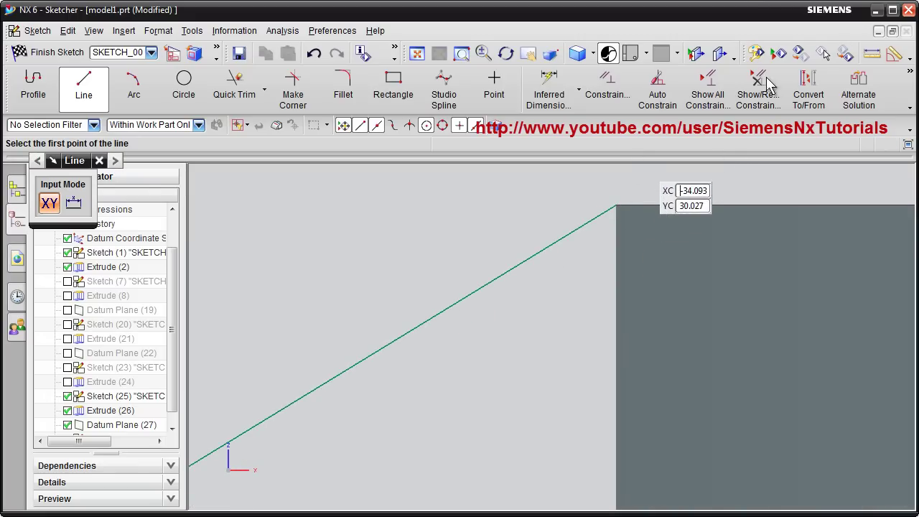
pyautogui.click(57, 53)
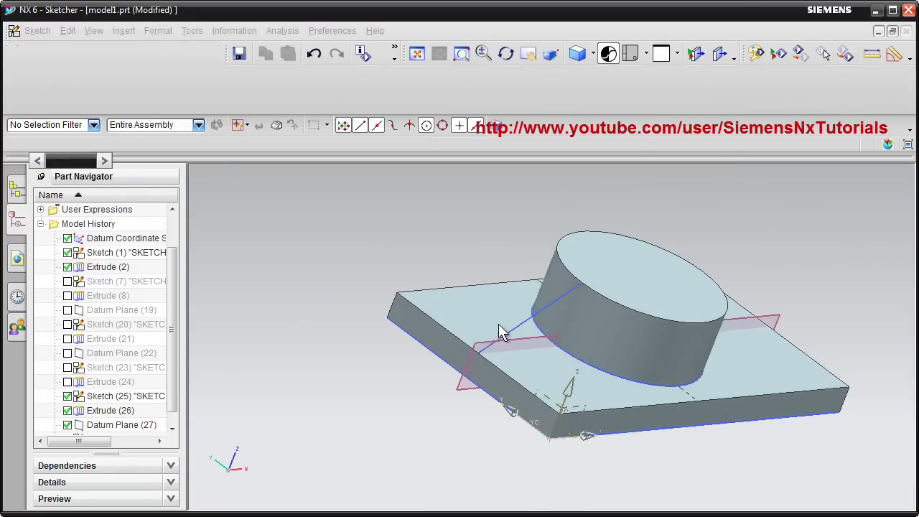
# Step: Extrude the diagonal line along -ZC with a Symmetric 5 mm offset
pyautogui.click(82, 103)
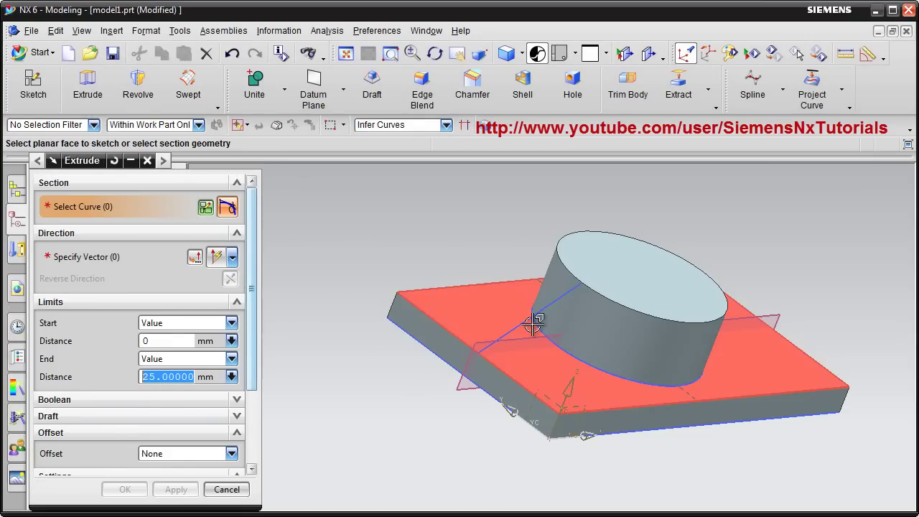
pyautogui.click(529, 317)
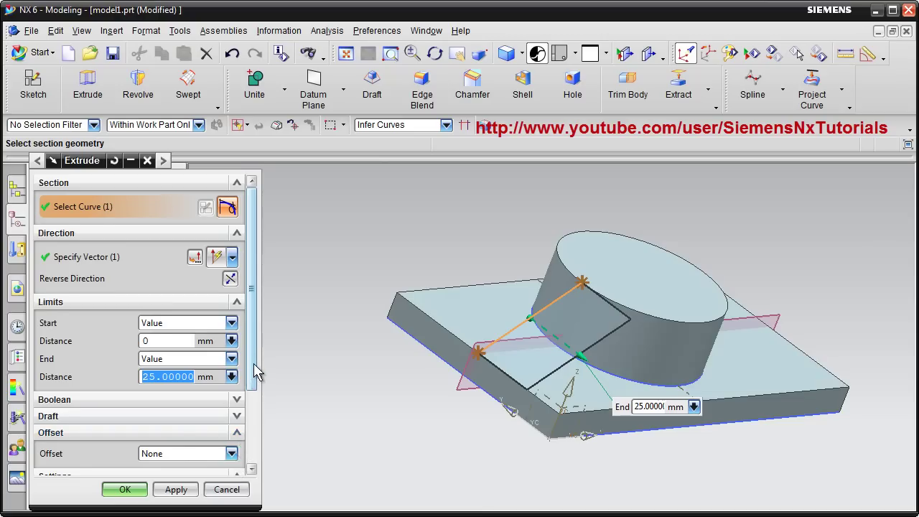
pyautogui.moveTo(253, 363); pyautogui.dragTo(255, 335)
pyautogui.click(232, 257)
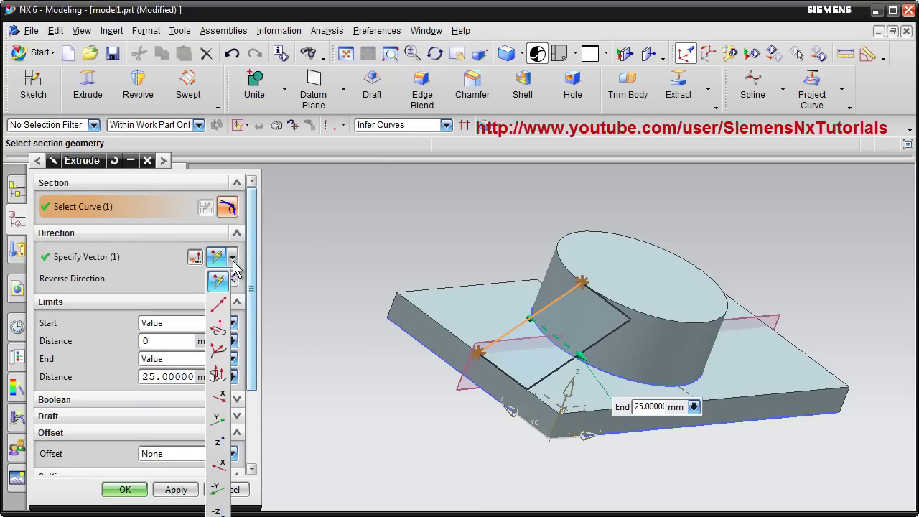
pyautogui.click(218, 510)
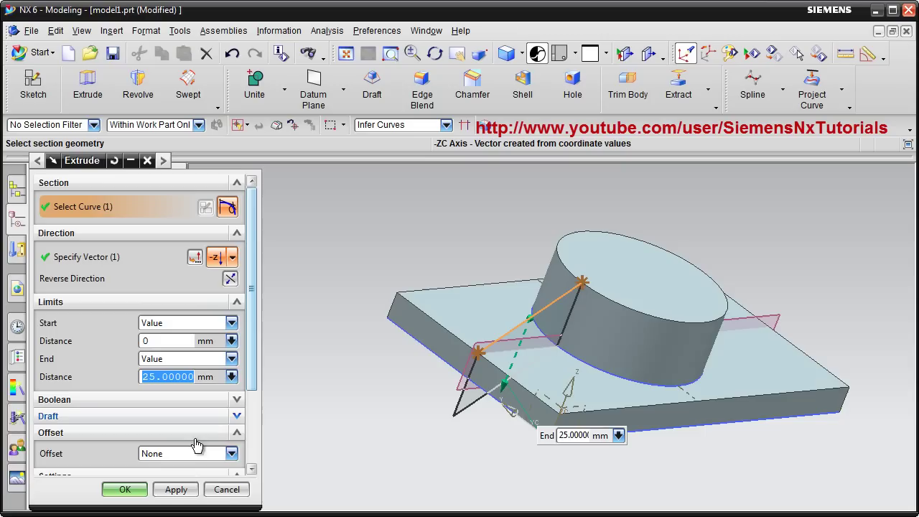
pyautogui.click(232, 454)
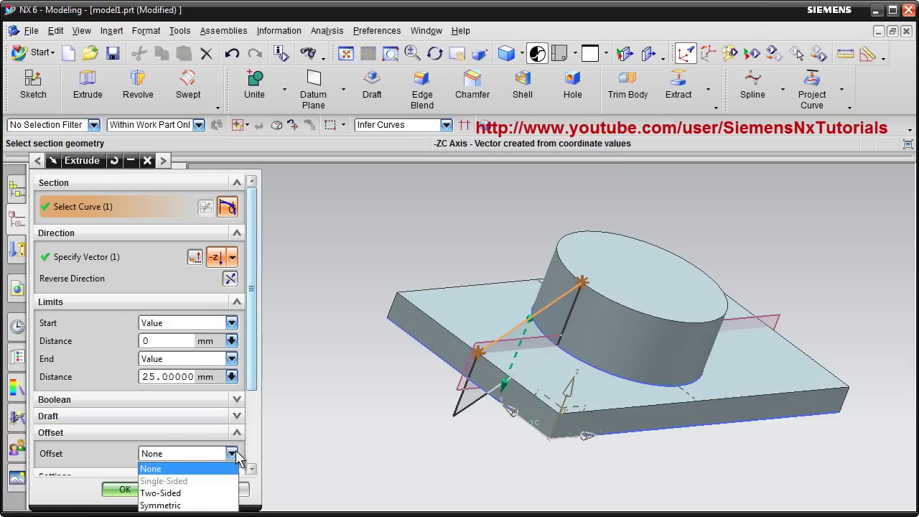
pyautogui.click(172, 502)
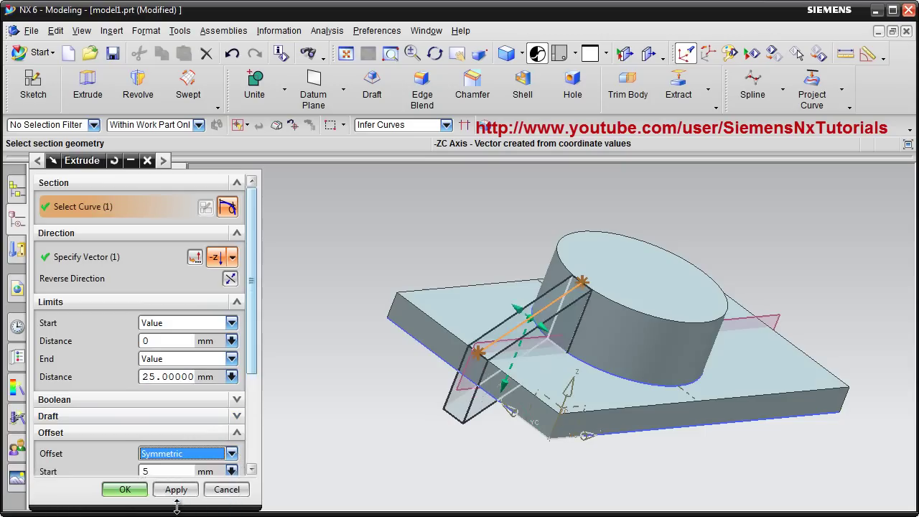
# Step: End the extrusion Until Extended at the plate's top face and preview the rib
pyautogui.click(231, 359)
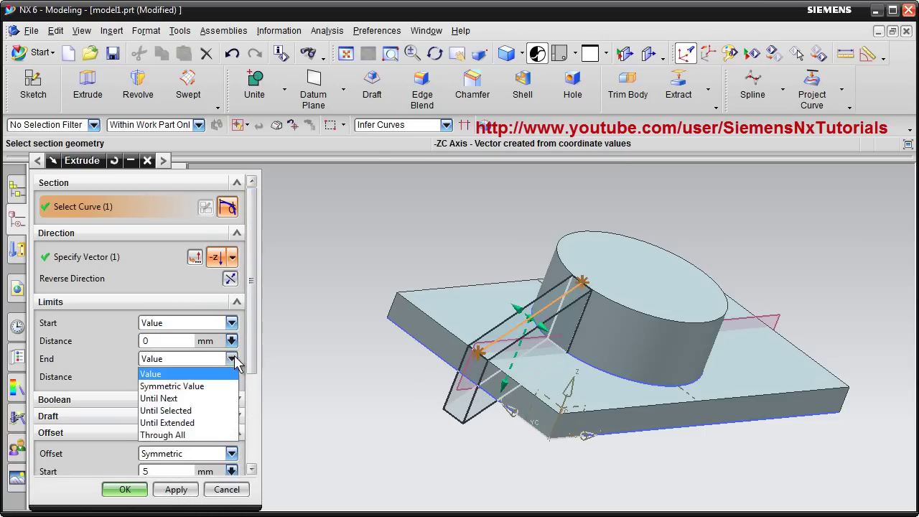
pyautogui.click(191, 424)
pyautogui.click(580, 385)
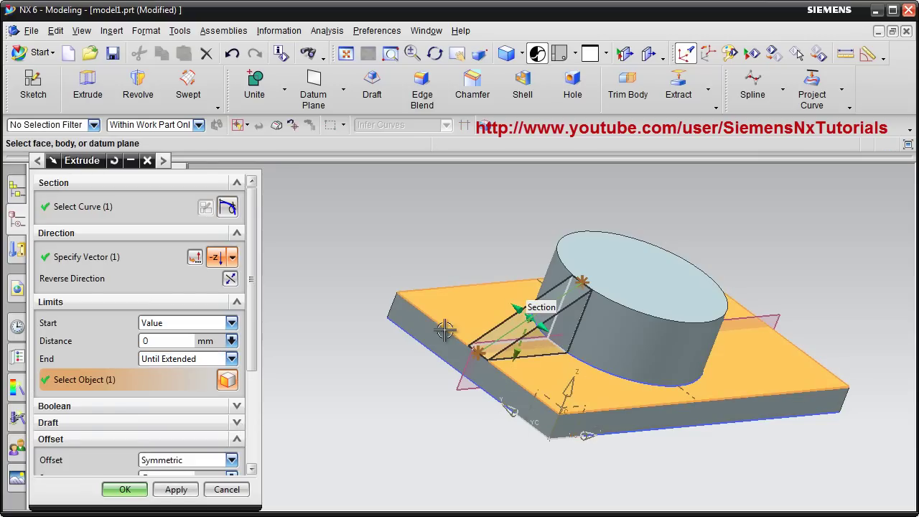
pyautogui.moveTo(255, 333); pyautogui.dragTo(255, 463)
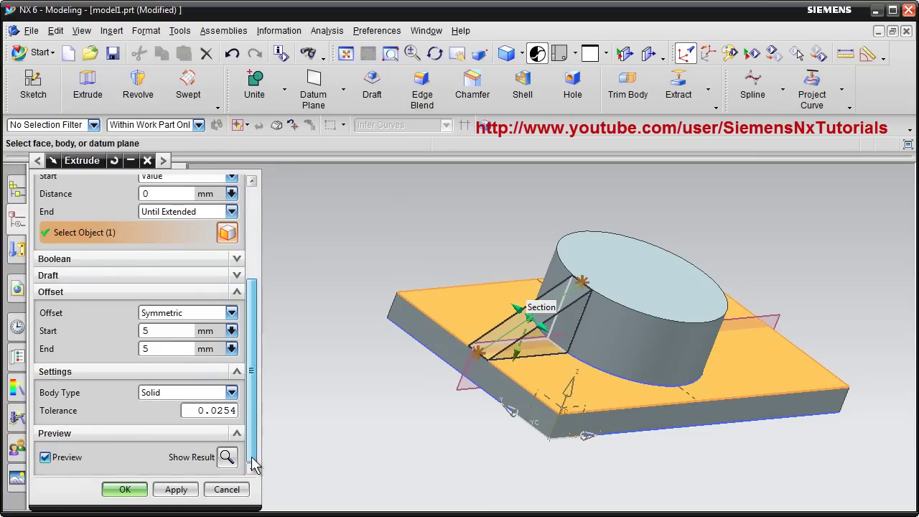
pyautogui.click(229, 457)
pyautogui.scroll(5, 525, 350)
pyautogui.scroll(3, 524, 350)
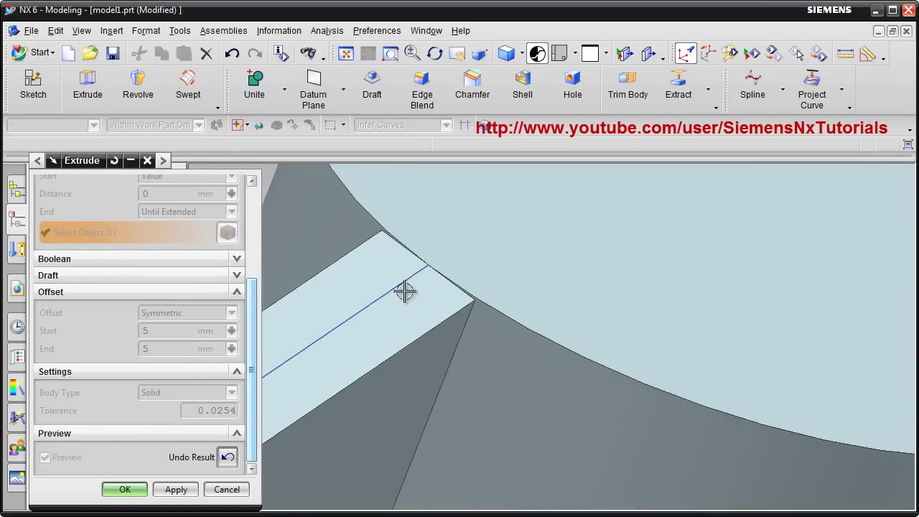
# Step: Check the rib from a rotated view and accept it as Extrude (29)
pyautogui.scroll(3, 404, 290)
pyautogui.moveTo(590, 257); pyautogui.dragTo(456, 356, button='middle')
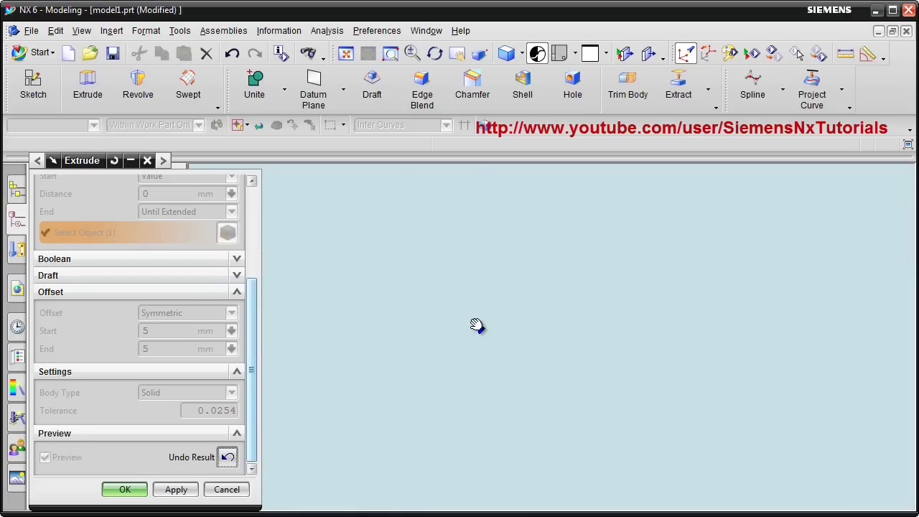
pyautogui.moveTo(477, 326); pyautogui.dragTo(550, 140, button='middle')
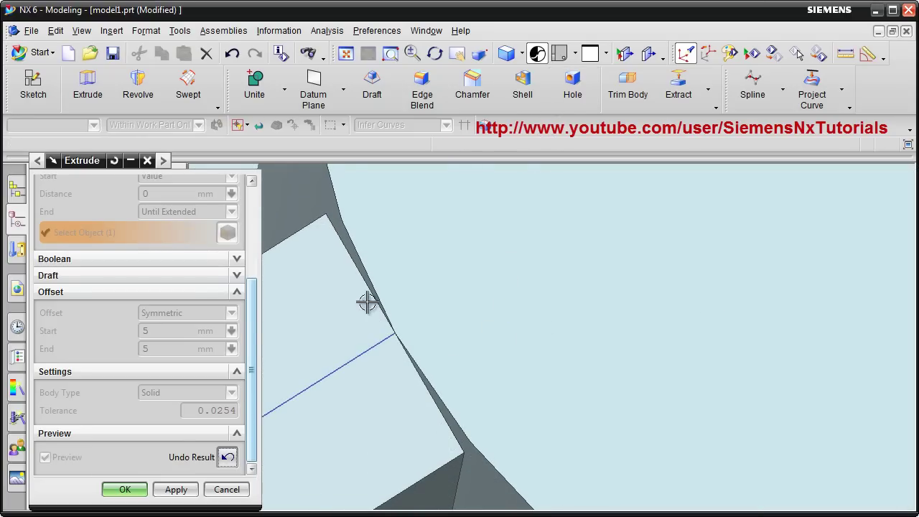
pyautogui.click(125, 489)
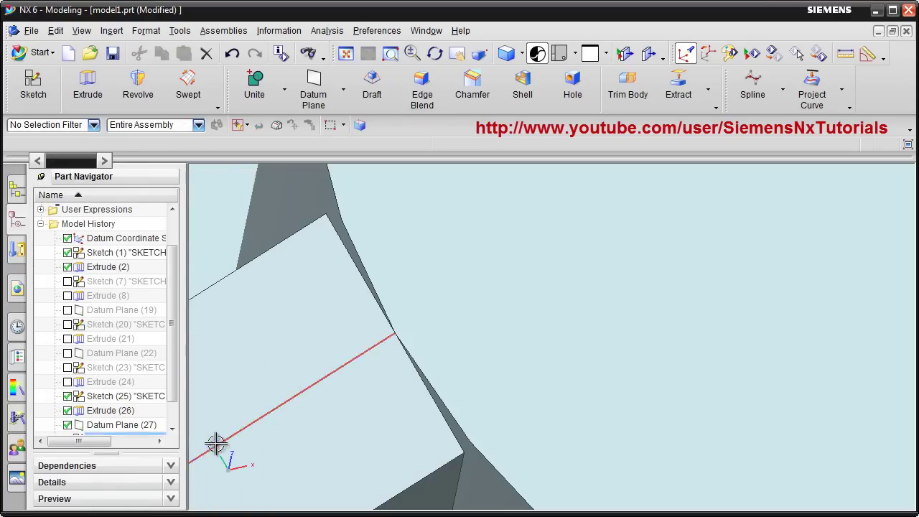
pyautogui.moveTo(341, 368); pyautogui.dragTo(184, 400, button='middle')
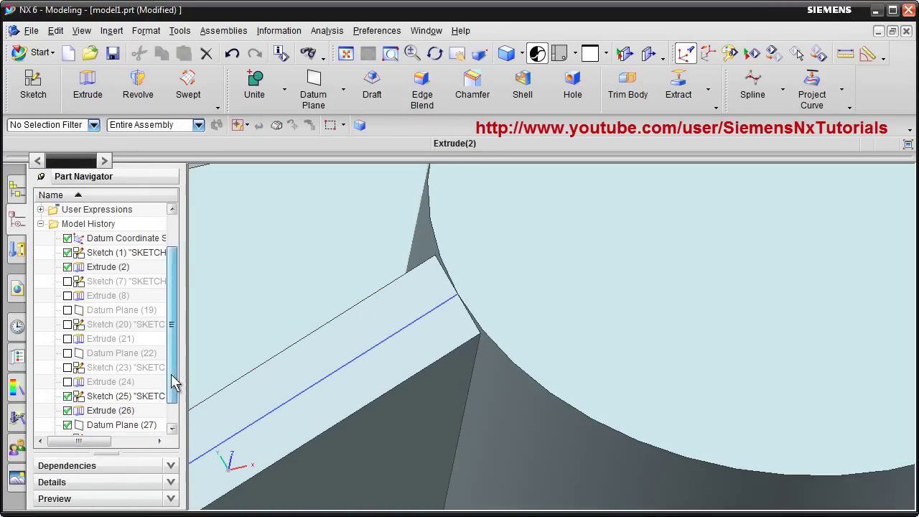
pyautogui.scroll(-2, 175, 382)
pyautogui.doubleClick(114, 415)
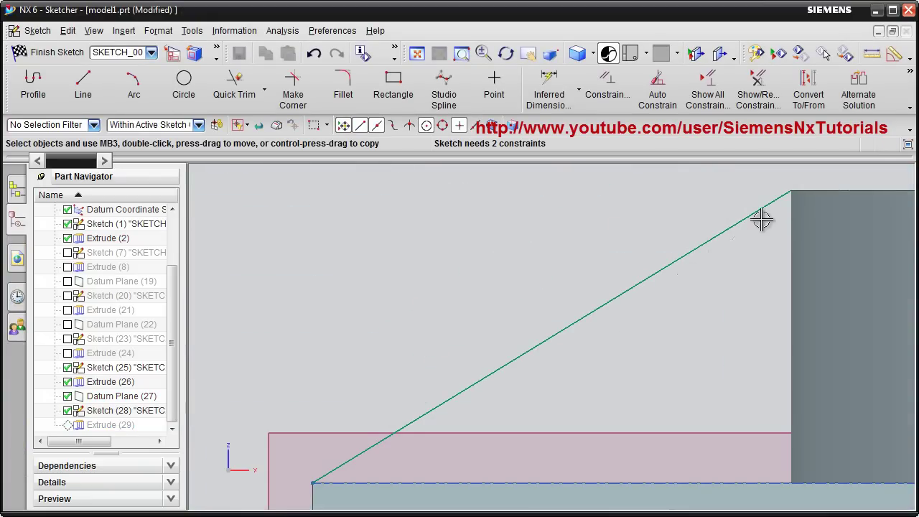
pyautogui.click(83, 85)
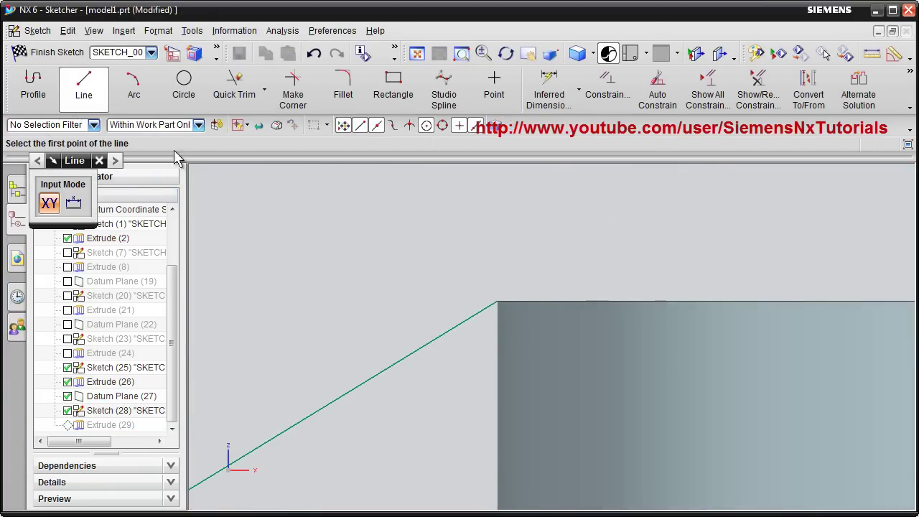
pyautogui.click(498, 298)
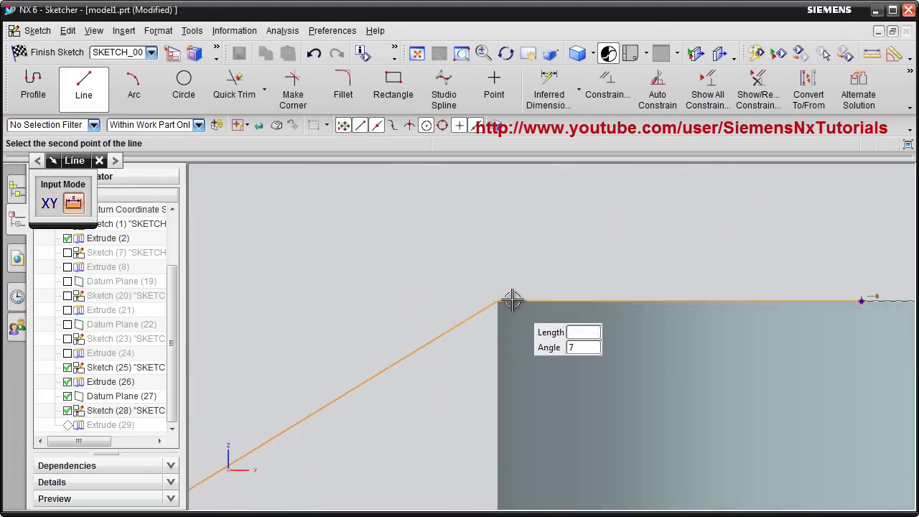
pyautogui.press('Escape')
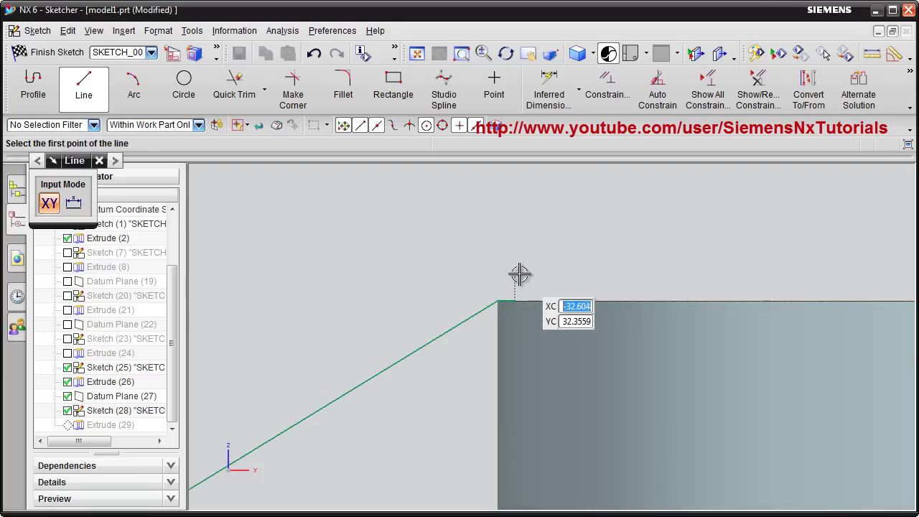
pyautogui.press('Escape')
pyautogui.scroll(5, 507, 311)
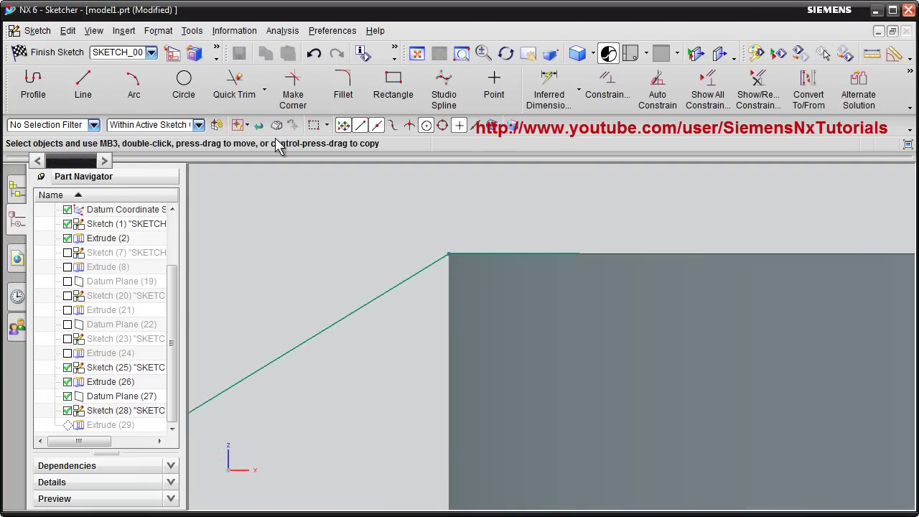
pyautogui.click(45, 53)
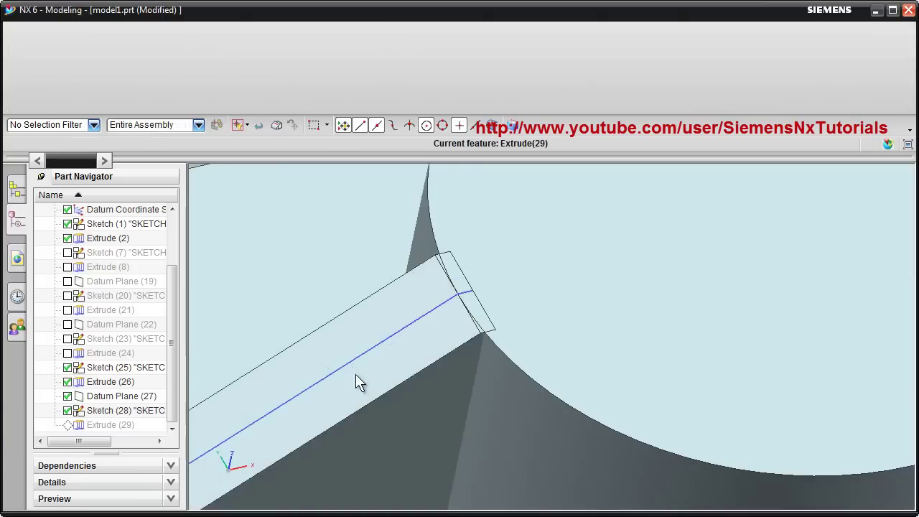
pyautogui.scroll(5, 467, 305)
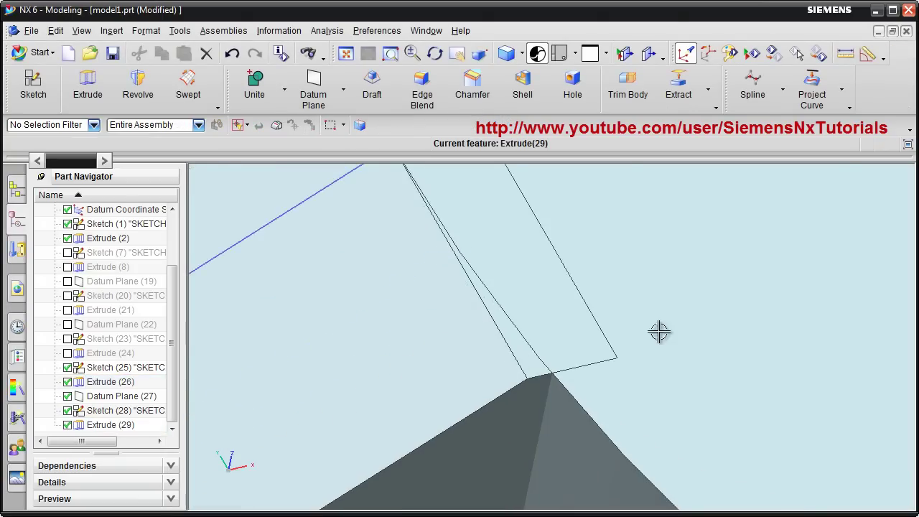
pyautogui.scroll(3, 492, 424)
pyautogui.scroll(-8, 494, 335)
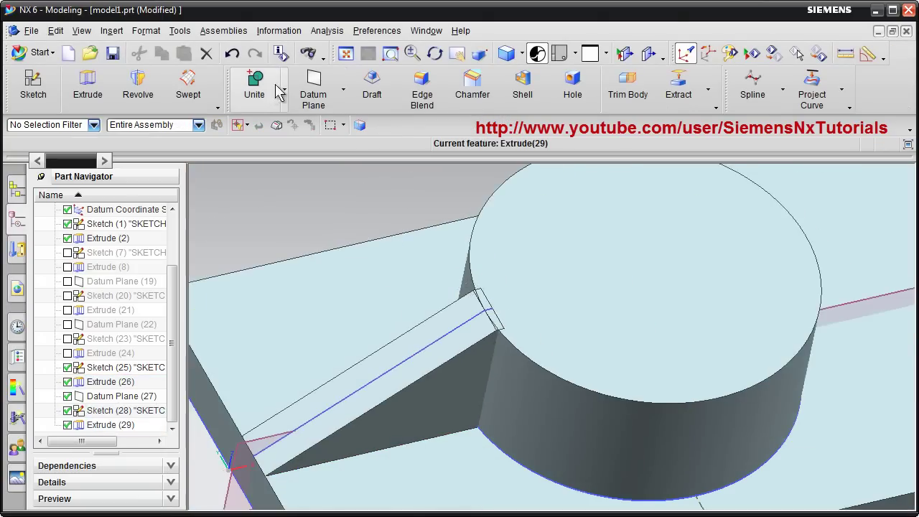
# Step: Unite the rib (target) with the cylinder (tool) into one solid as Unite (30)
pyautogui.click(277, 90)
pyautogui.click(464, 377)
pyautogui.click(593, 335)
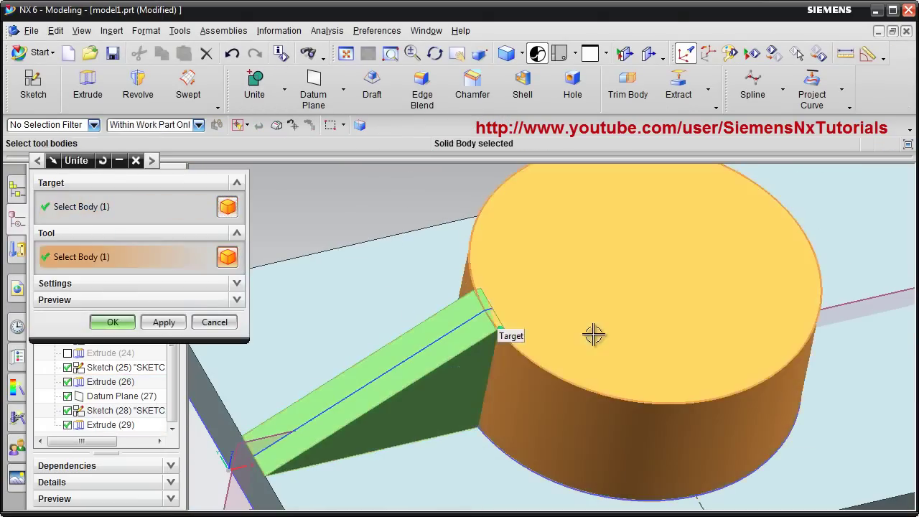
pyautogui.click(111, 323)
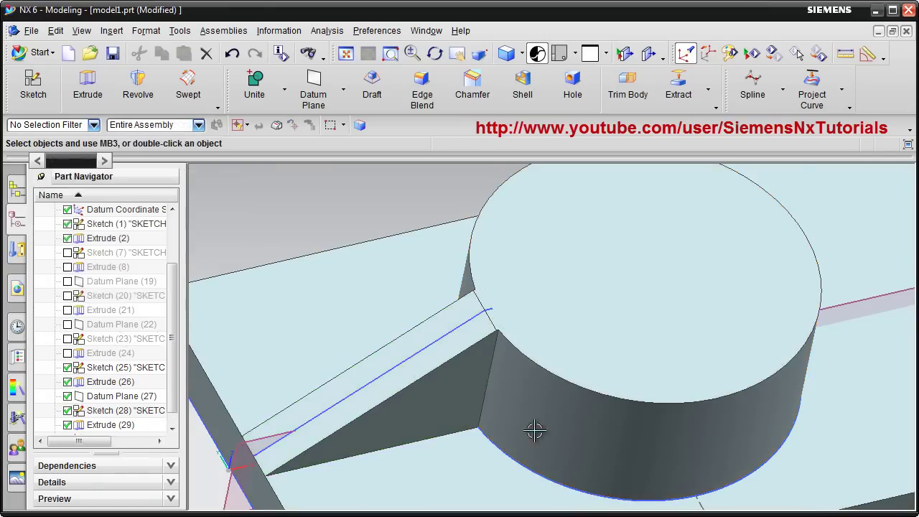
# Step: Inspect the united rib-cylinder joint and bring up the view orientation choices
pyautogui.moveTo(535, 430)
pyautogui.mouseDown(button='middle')
pyautogui.moveTo(552, 407)
pyautogui.moveTo(542, 426)
pyautogui.mouseUp(button='middle')
pyautogui.scroll(5, 484, 330)
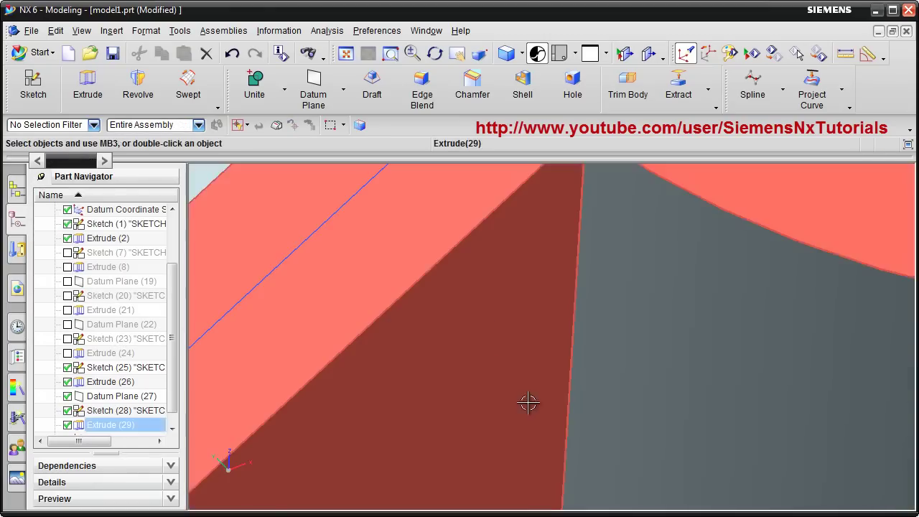
pyautogui.scroll(-6, 535, 417)
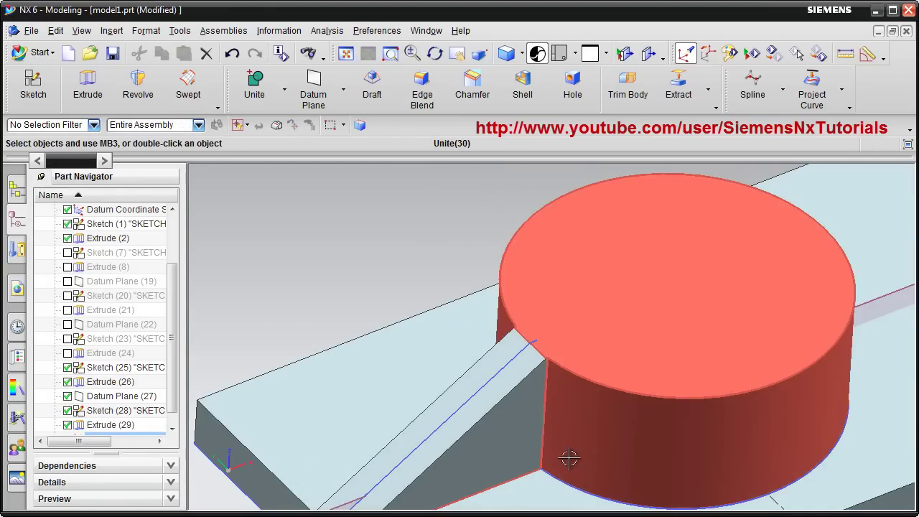
pyautogui.scroll(-3, 569, 457)
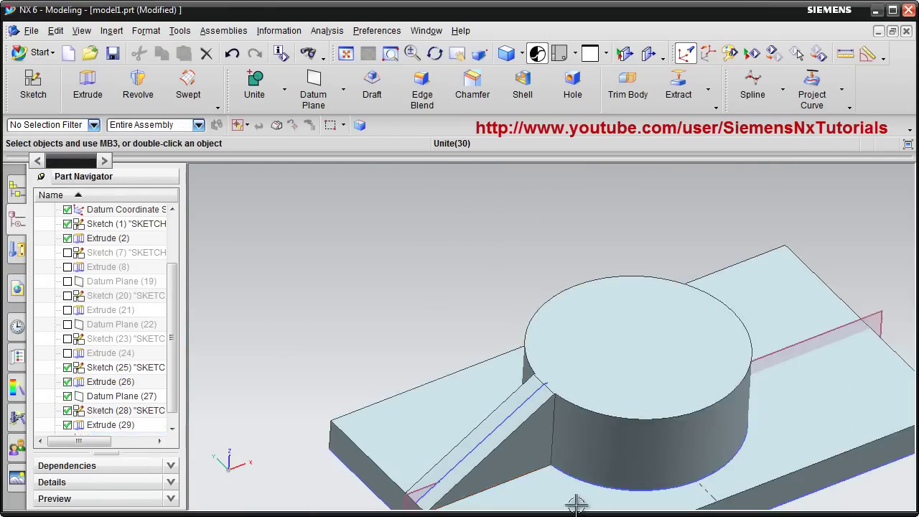
pyautogui.click(575, 54)
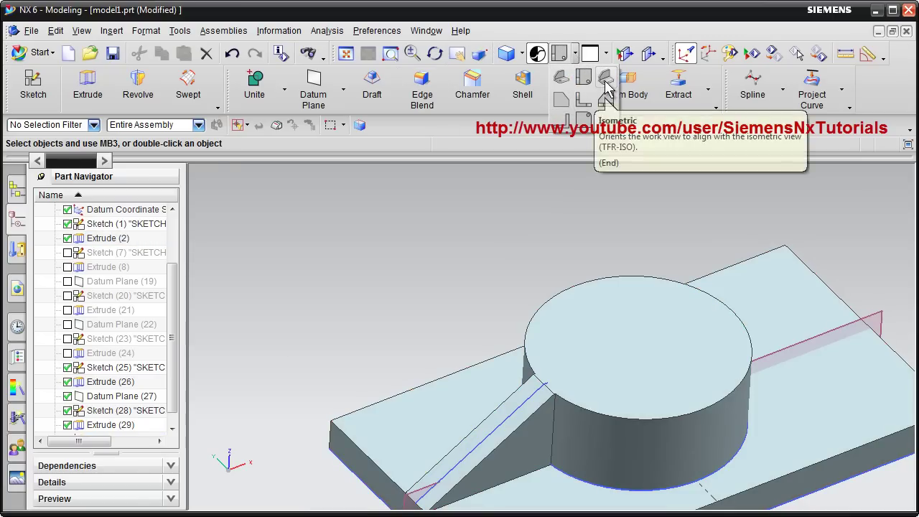